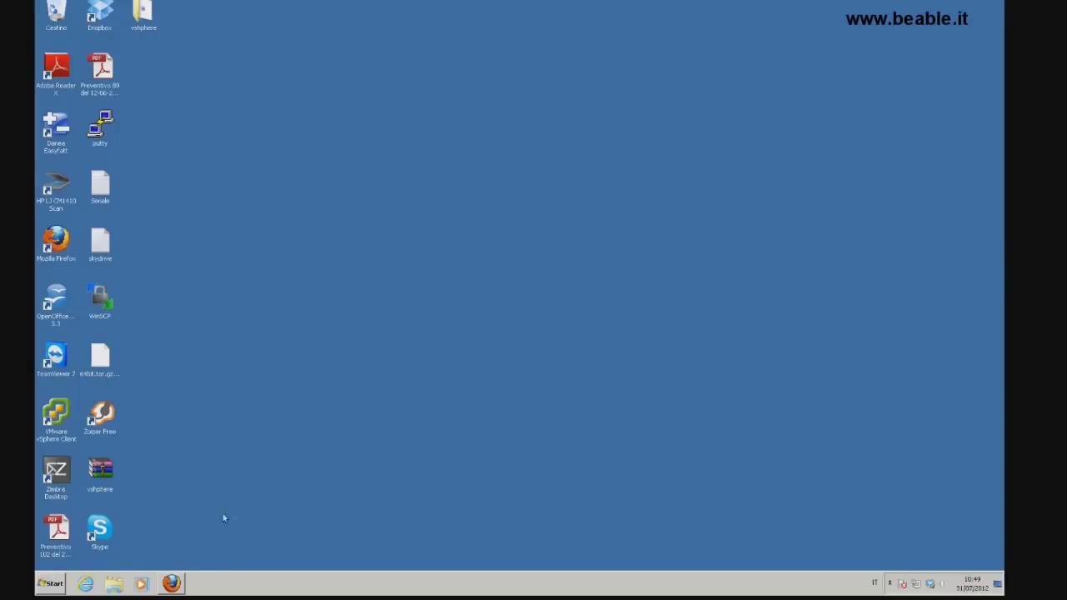
# Open pfsense.org in Firefox and go to the Fleximus mirror's pfSense file listing
pyautogui.click(171, 583)
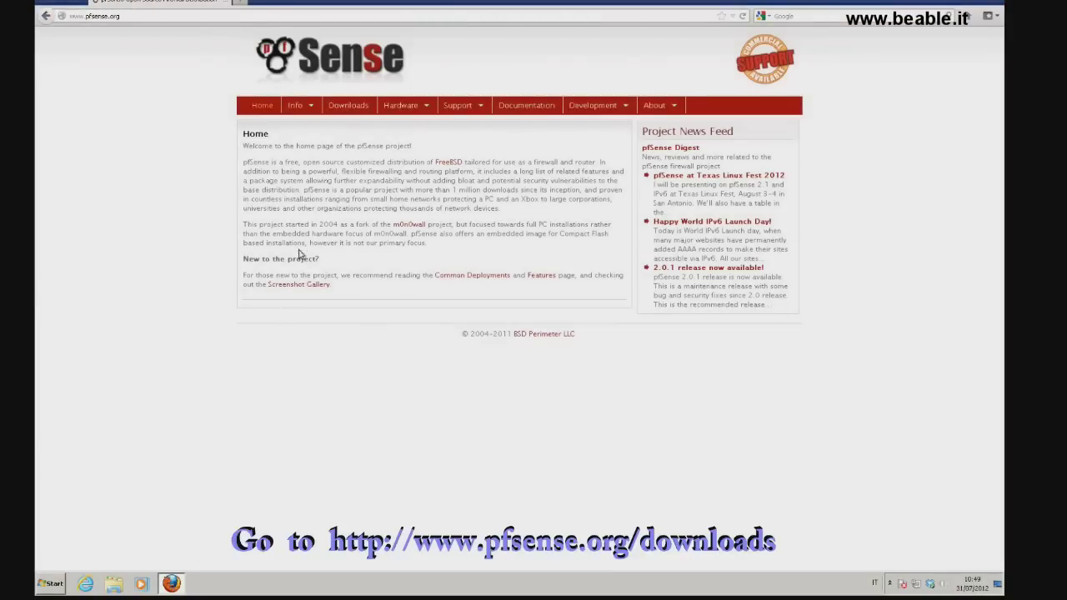
pyautogui.click(340, 108)
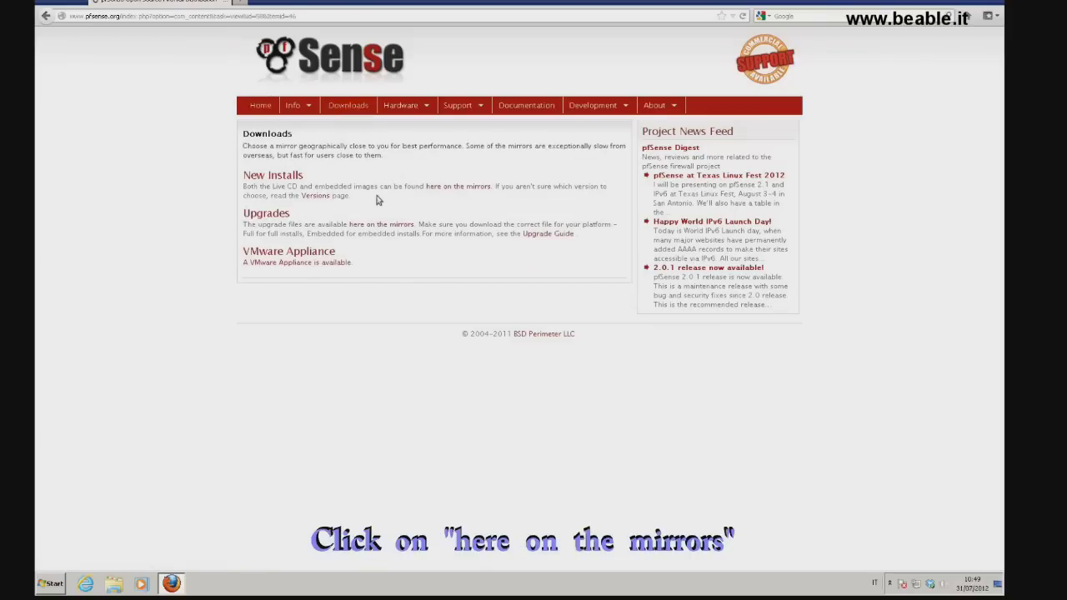
pyautogui.click(444, 189)
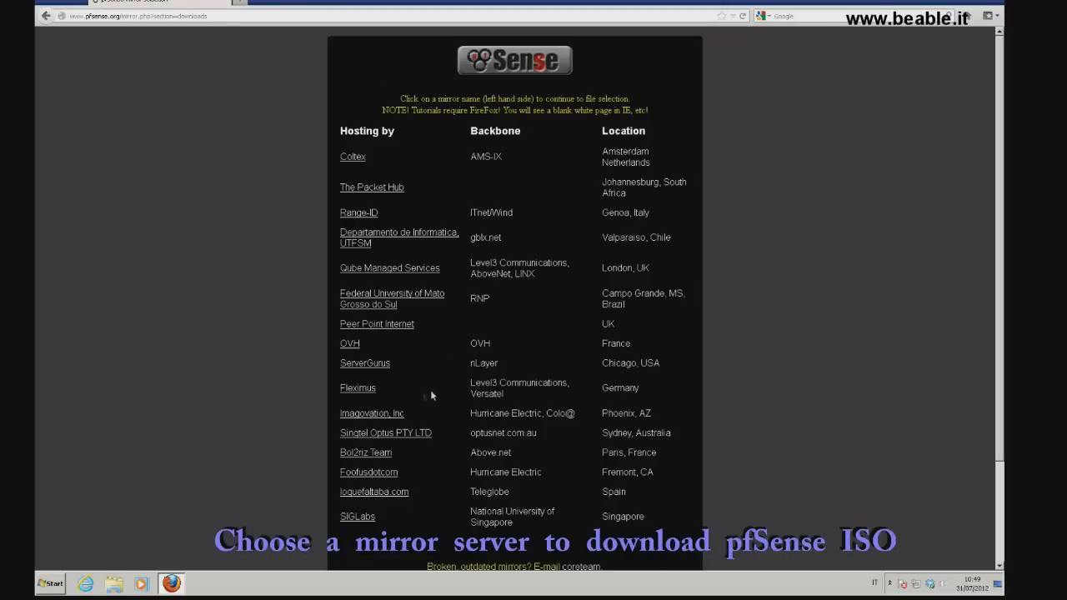
pyautogui.click(364, 389)
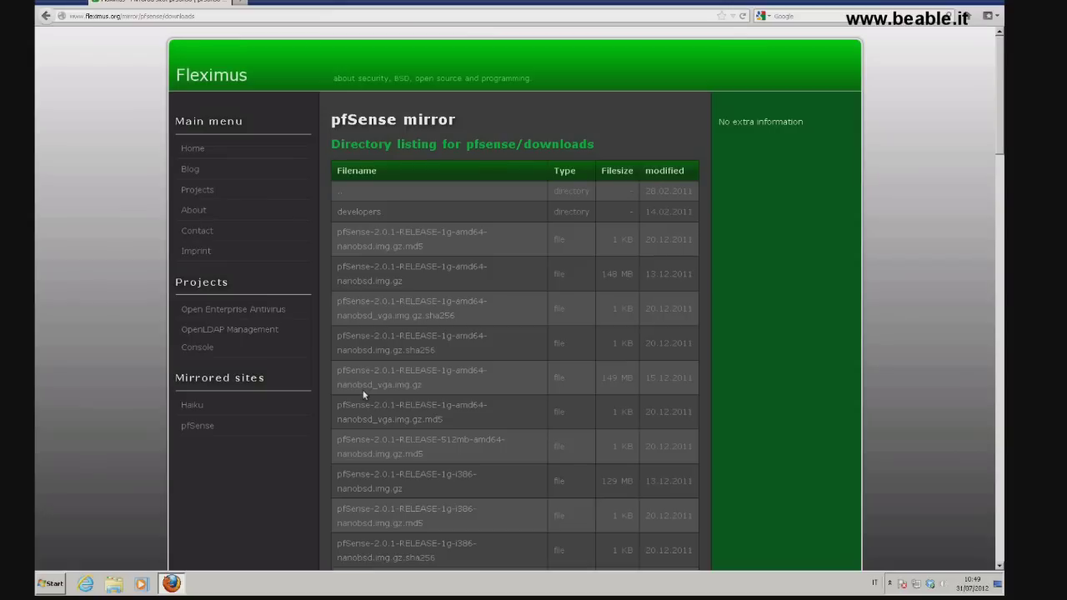
# Download pfSense-2.0.1-RELEASE-amd64.iso.gz from the Fleximus mirror and close Firefox
pyautogui.scroll(-10, 362, 394)
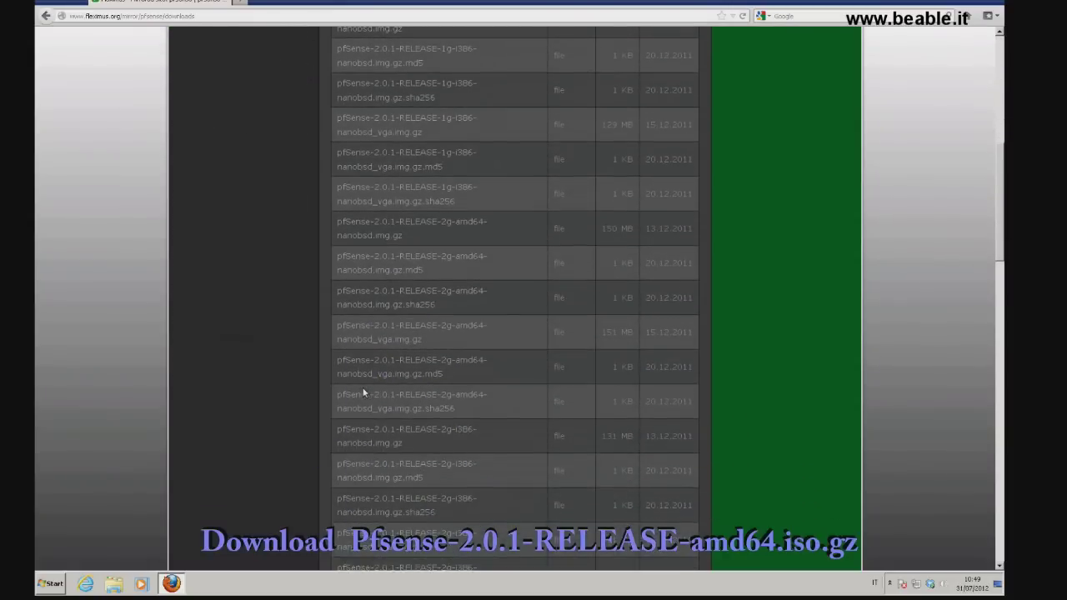
pyautogui.scroll(-7, 363, 392)
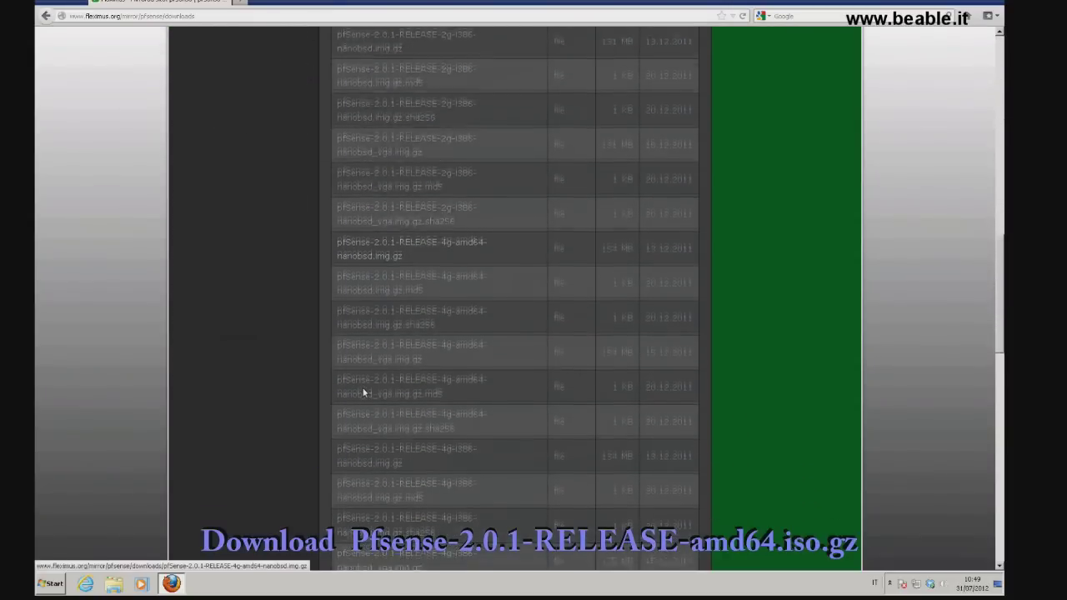
pyautogui.scroll(-7, 363, 392)
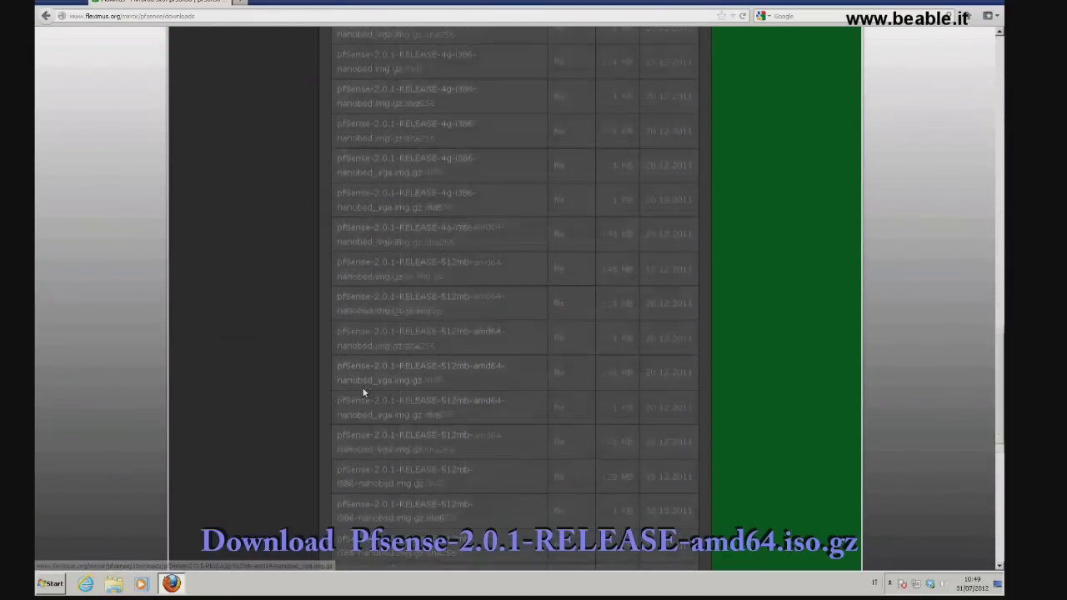
pyautogui.scroll(-4, 363, 392)
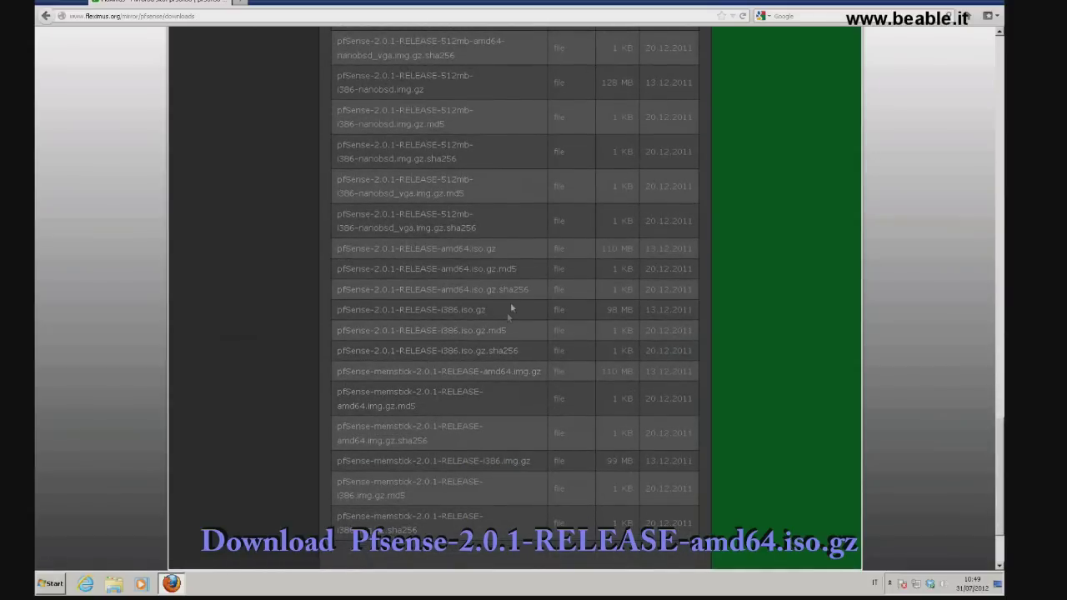
pyautogui.moveTo(509, 249); pyautogui.dragTo(334, 249)
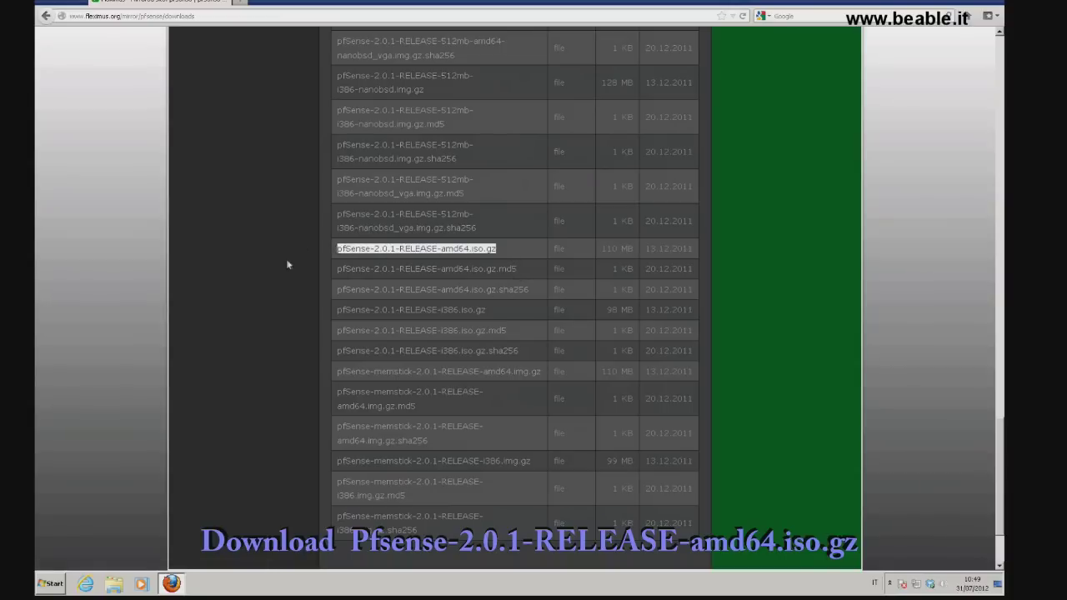
pyautogui.click(397, 249)
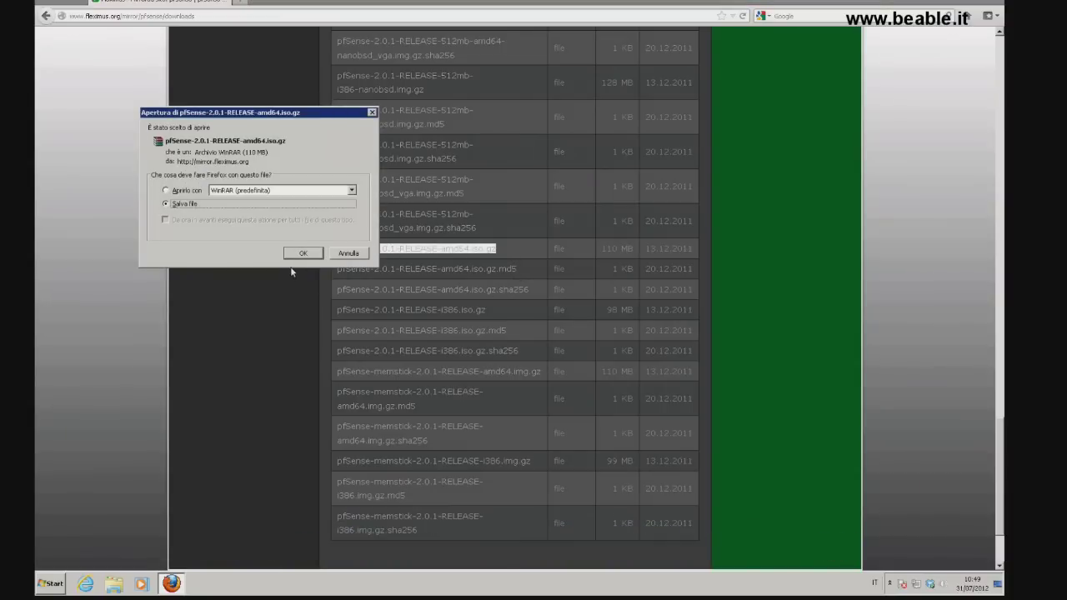
pyautogui.click(304, 251)
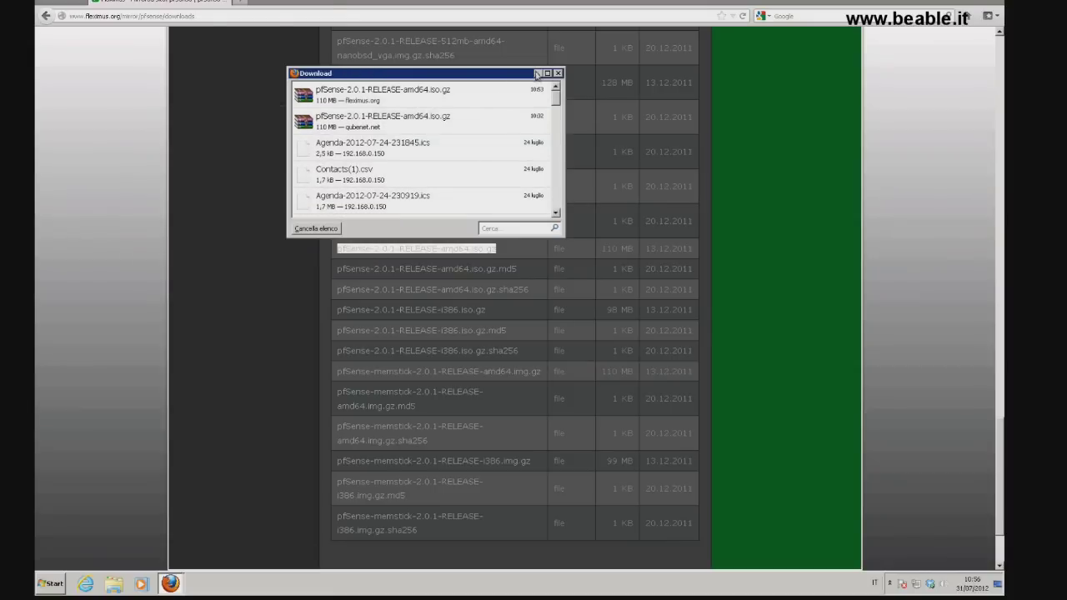
pyautogui.click(558, 73)
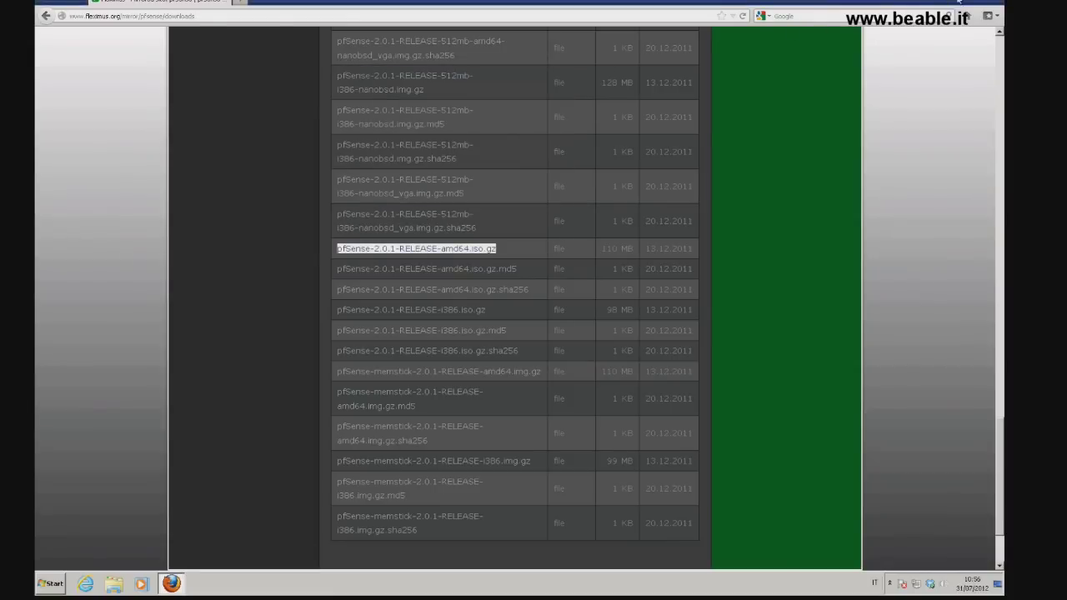
pyautogui.click(999, 3)
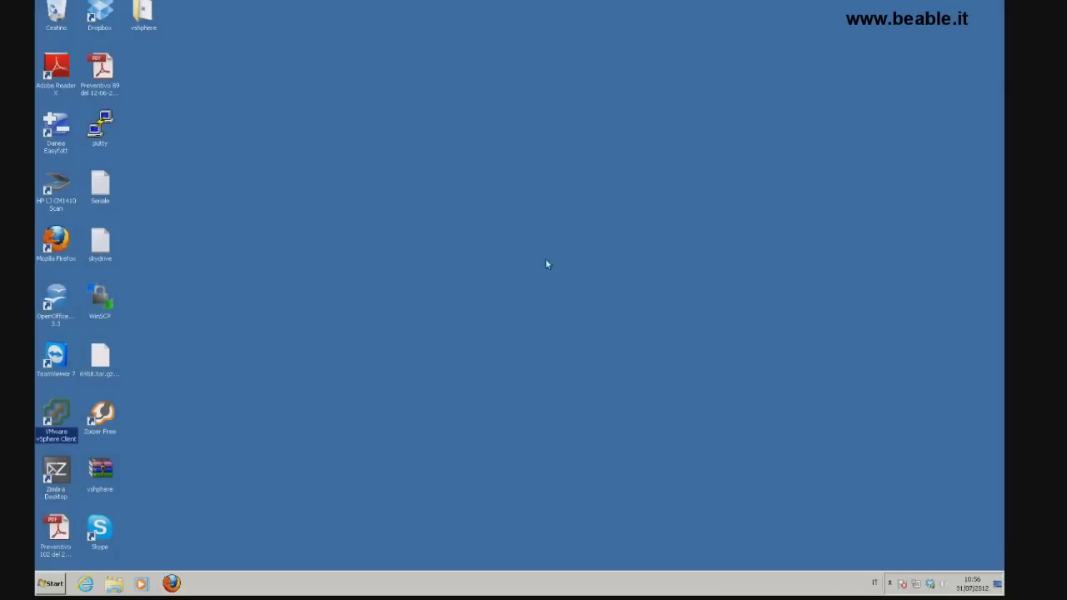
# Log vSphere Client in to host 192.168.0.22, dismiss the evaluation notice, and reposition the window
pyautogui.doubleClick(53, 414)
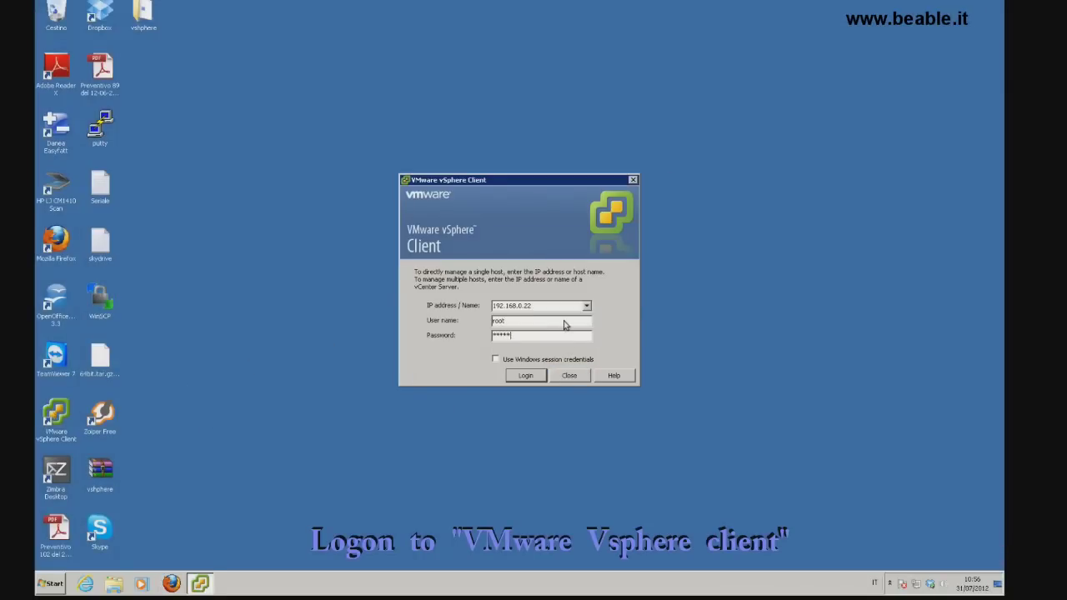
pyautogui.press('Return')
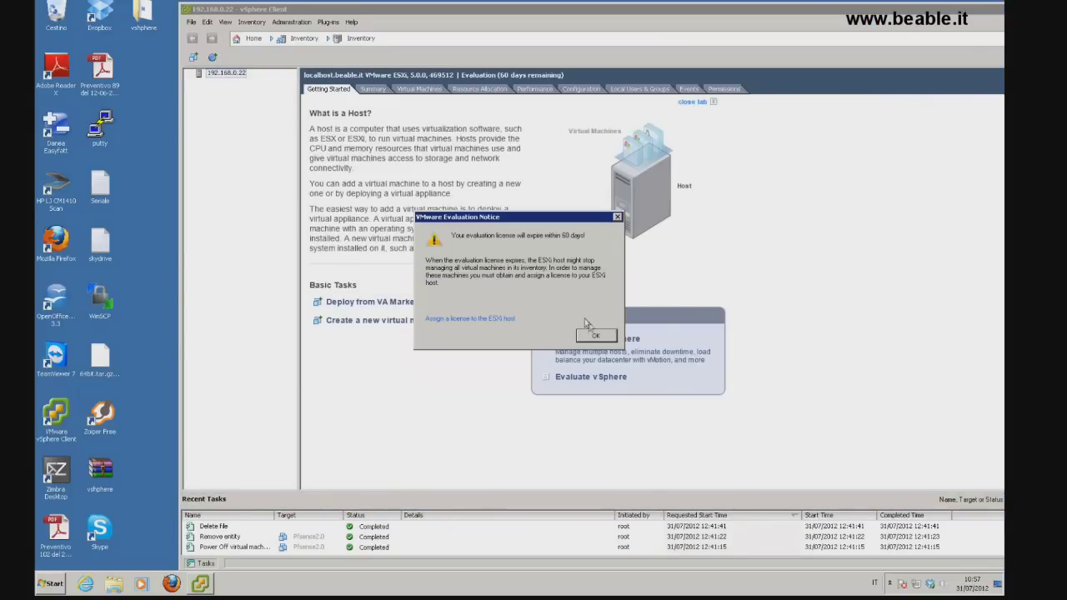
pyautogui.click(593, 335)
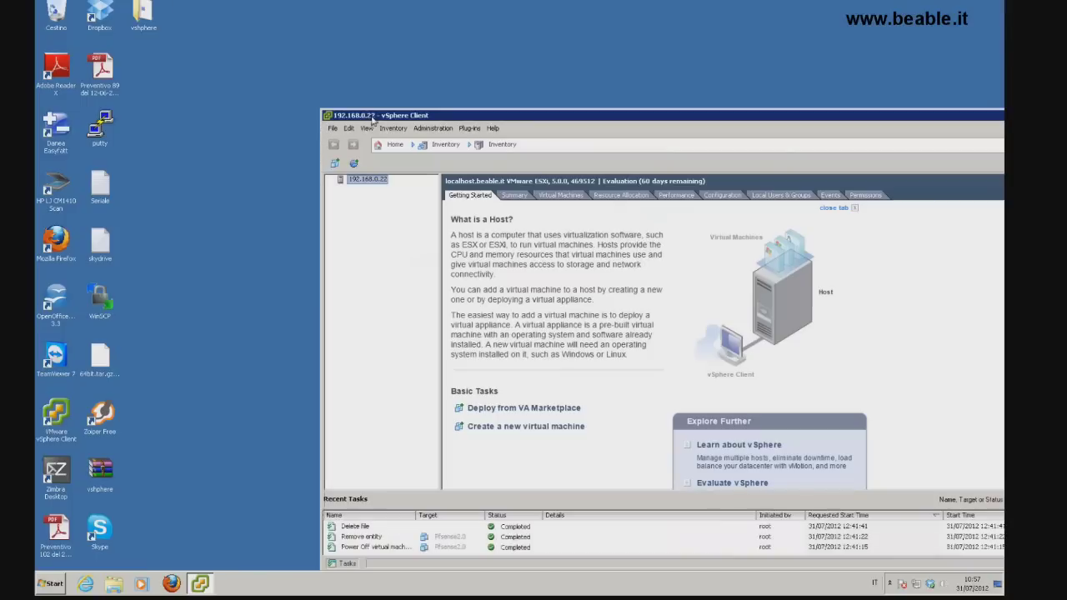
pyautogui.moveTo(231, 10); pyautogui.dragTo(374, 117)
pyautogui.moveTo(512, 121); pyautogui.dragTo(367, 19)
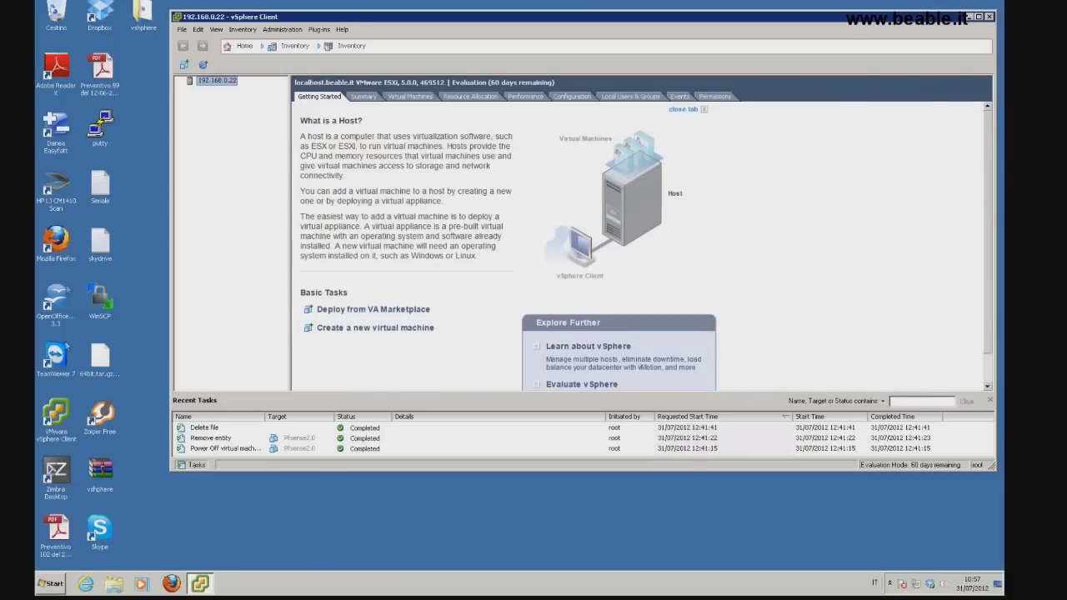
pyautogui.click(51, 584)
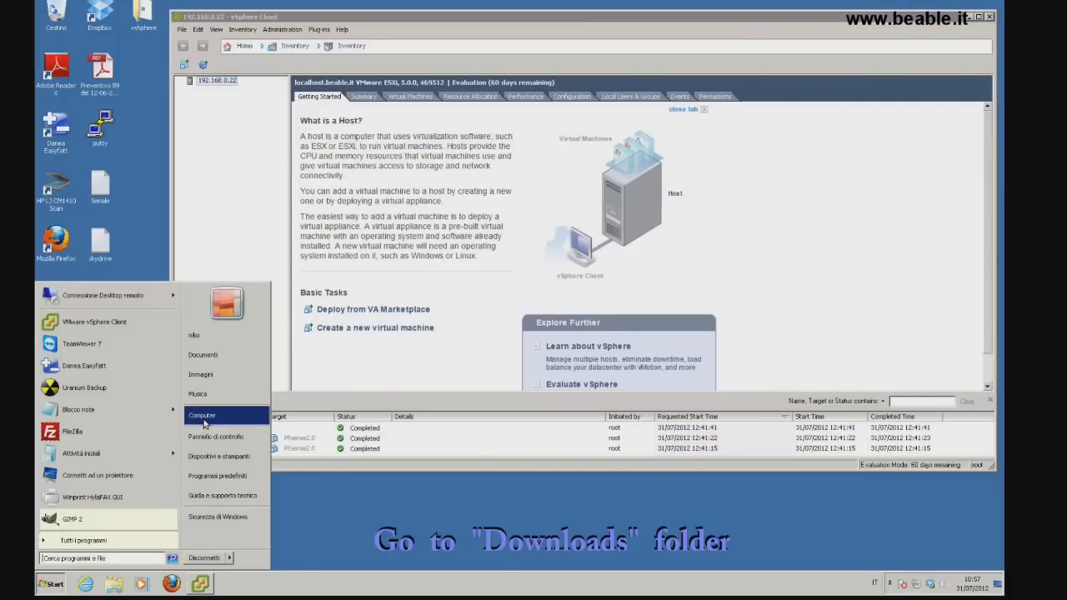
# Extract the pfSense disc image from the .iso.gz archive in C:\Utenti\<user>\Download, then return to vSphere Client
pyautogui.click(209, 417)
pyautogui.click(208, 148)
pyautogui.doubleClick(208, 149)
pyautogui.doubleClick(213, 206)
pyautogui.doubleClick(214, 181)
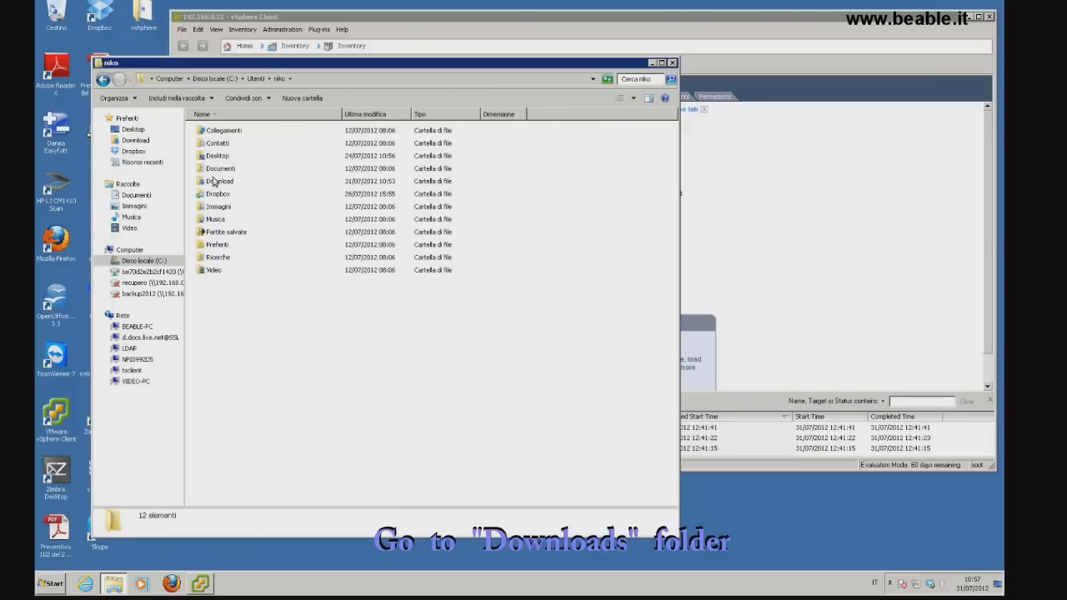
pyautogui.doubleClick(213, 181)
pyautogui.rightClick(230, 169)
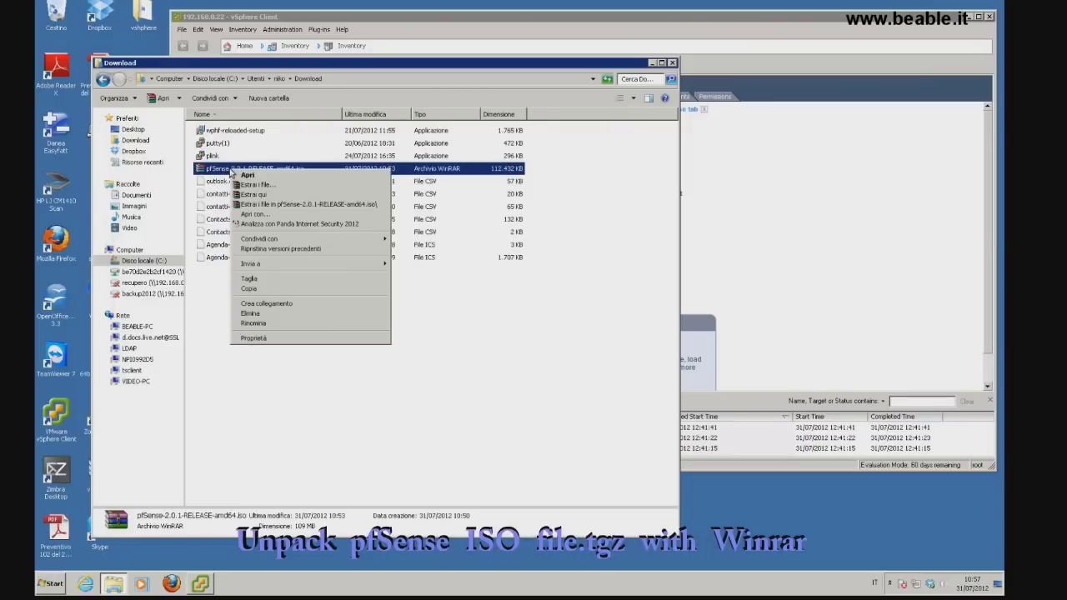
pyautogui.click(250, 196)
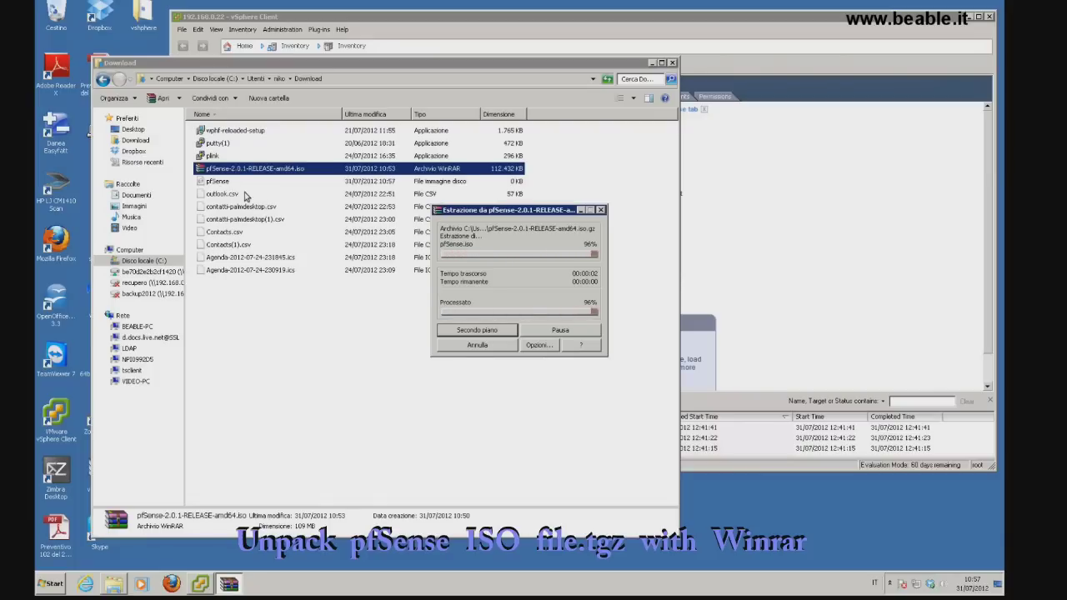
pyautogui.click(748, 24)
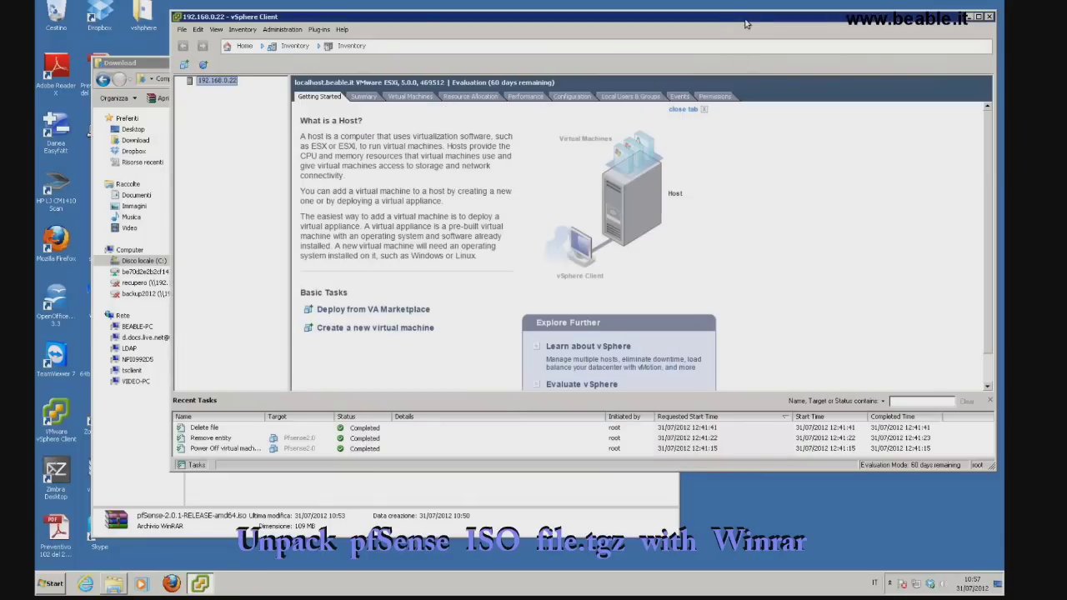
# Browse datastore1 from the host's storage configuration and upload the pfSense ISO to its root
pyautogui.click(564, 95)
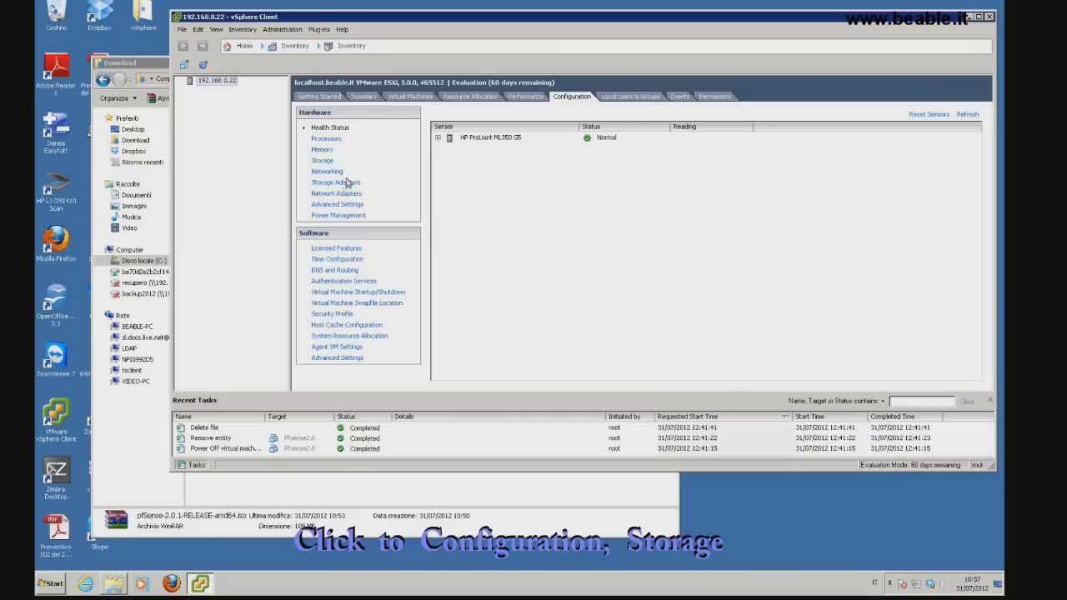
pyautogui.click(336, 183)
pyautogui.click(330, 164)
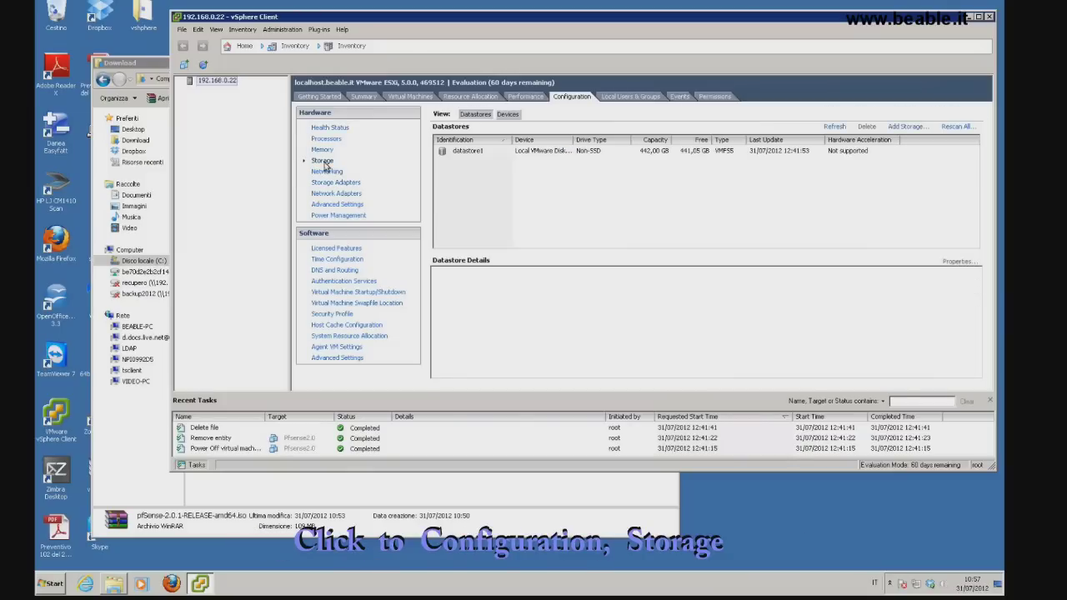
pyautogui.rightClick(468, 154)
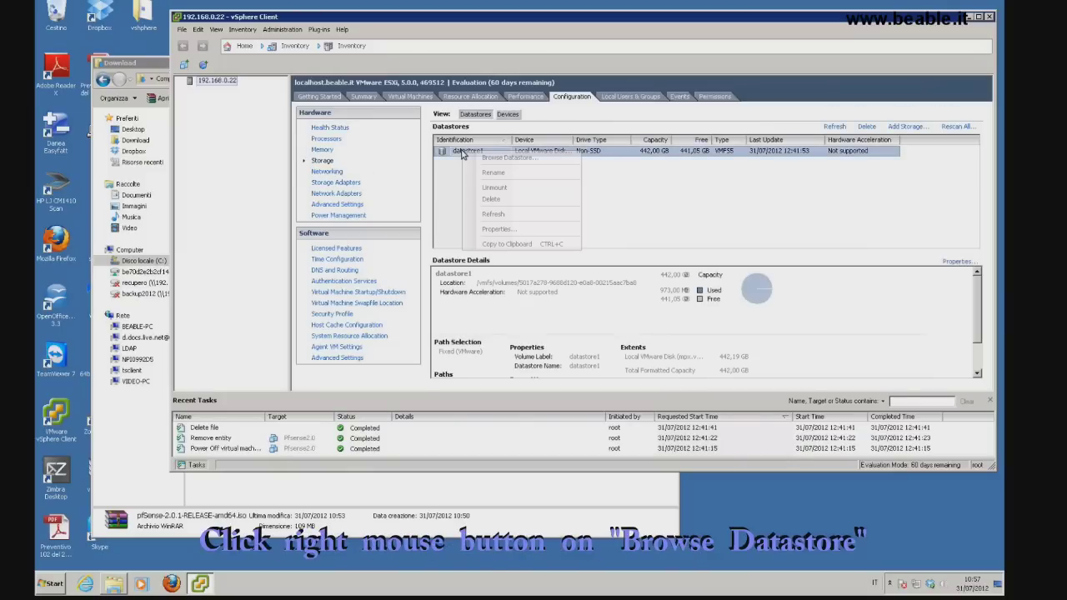
pyautogui.click(476, 157)
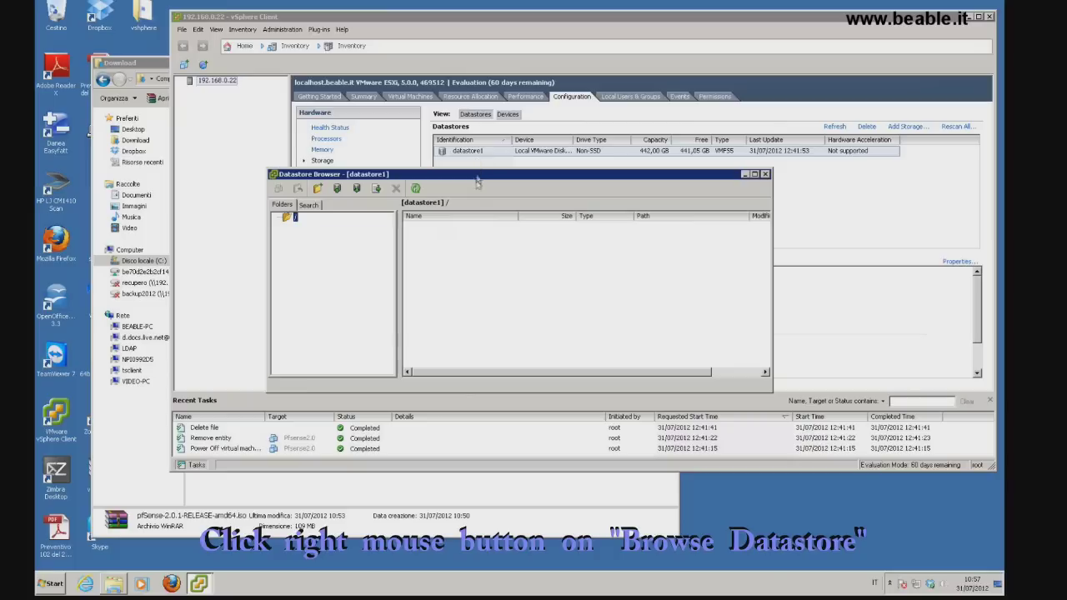
pyautogui.click(337, 189)
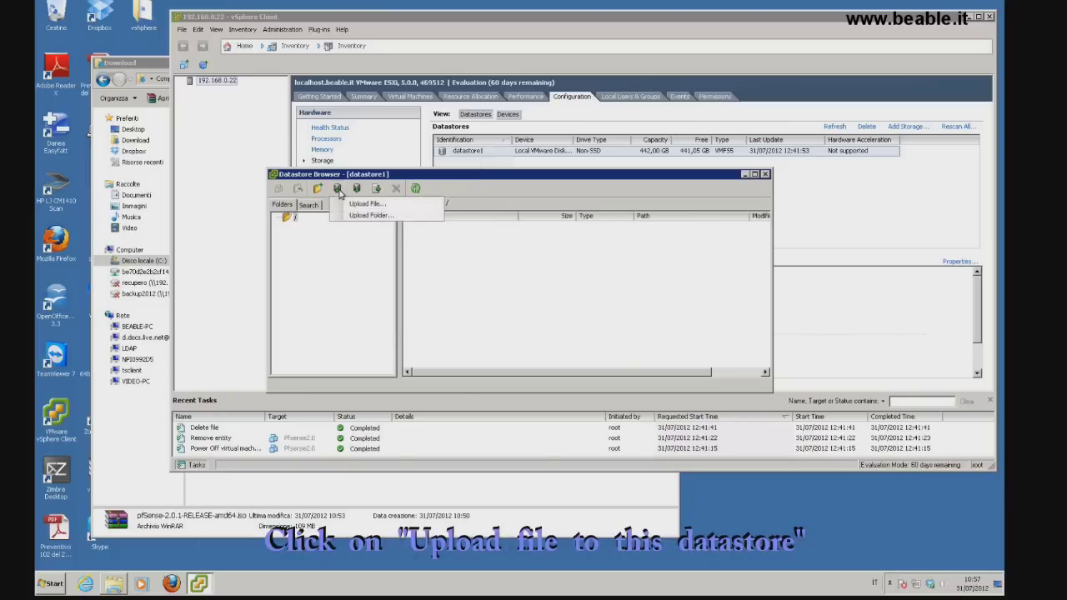
pyautogui.click(360, 206)
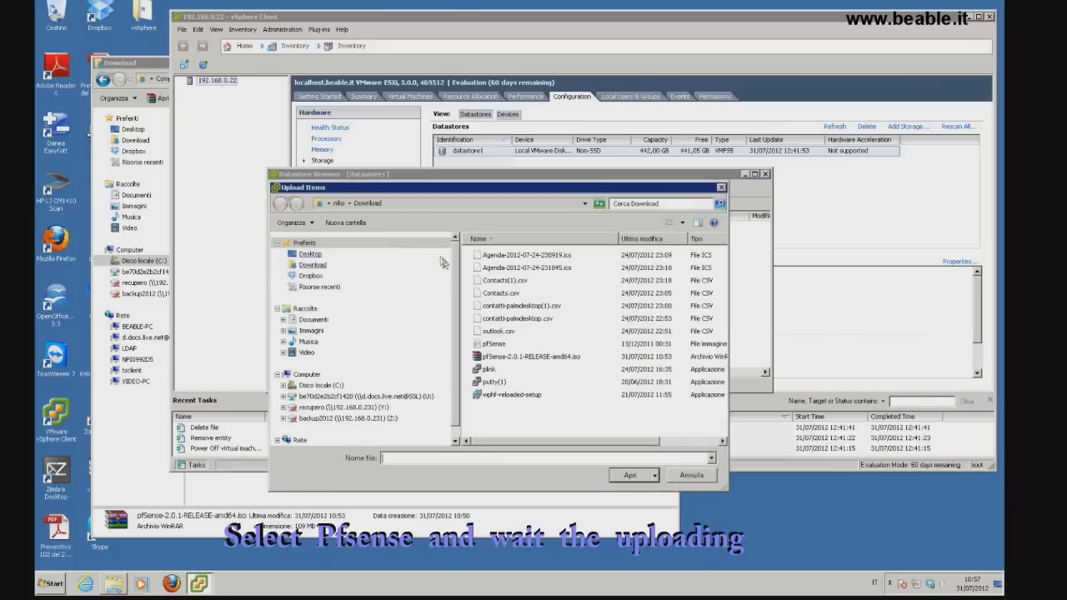
pyautogui.doubleClick(494, 345)
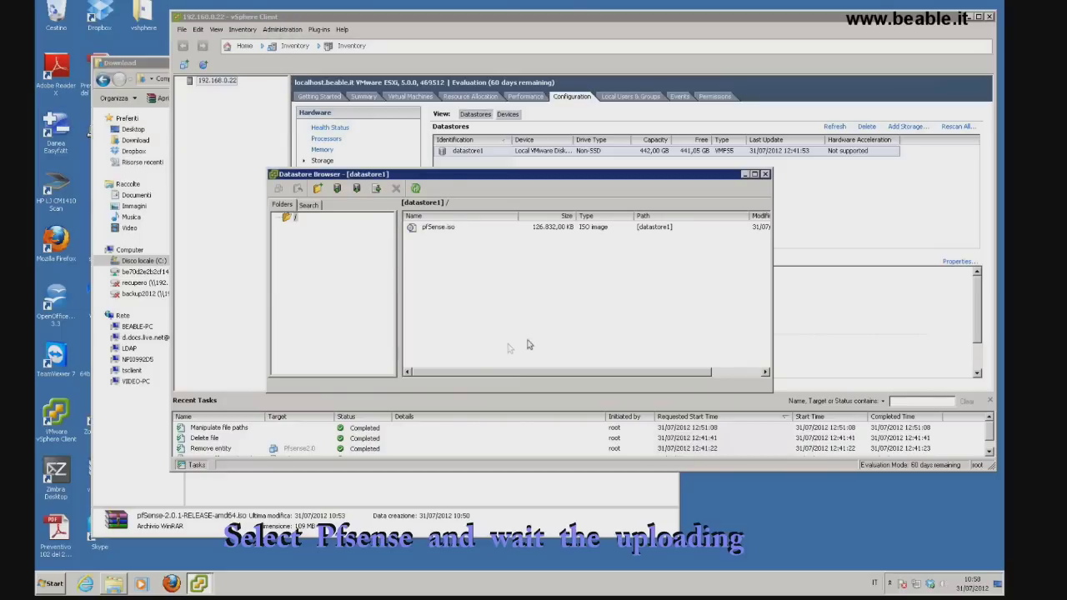
pyautogui.click(765, 175)
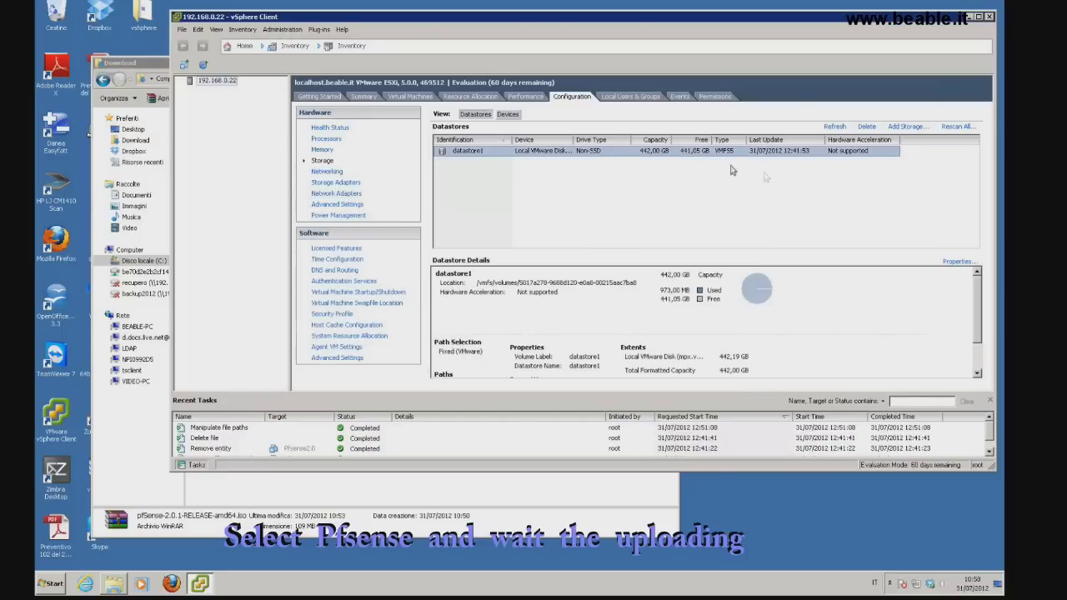
# Start a custom new virtual machine named Pfsense2.0 on the default datastore with version 8
pyautogui.rightClick(209, 84)
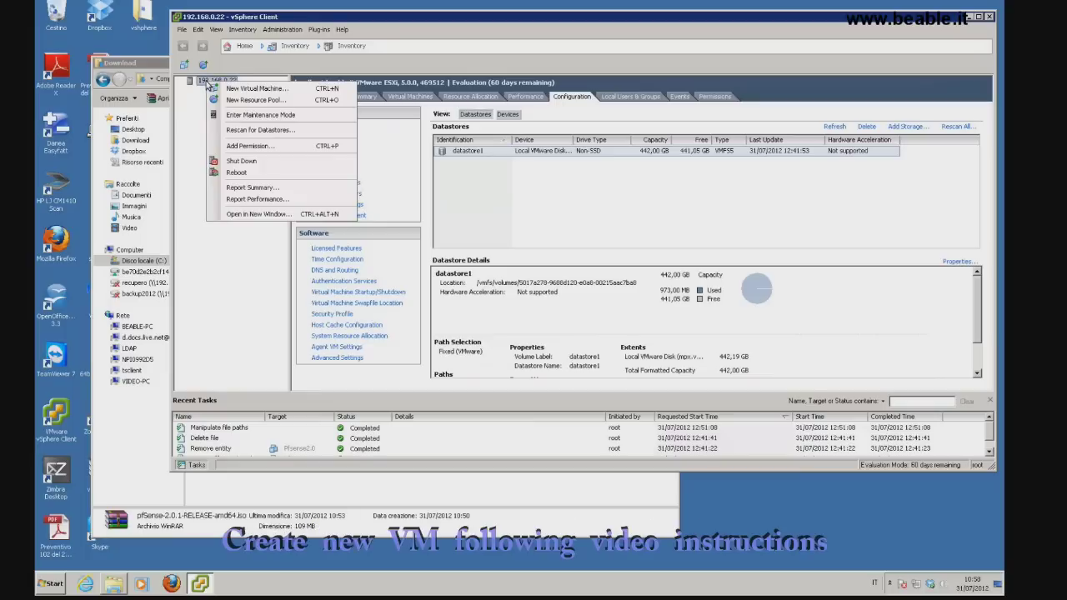
pyautogui.click(220, 89)
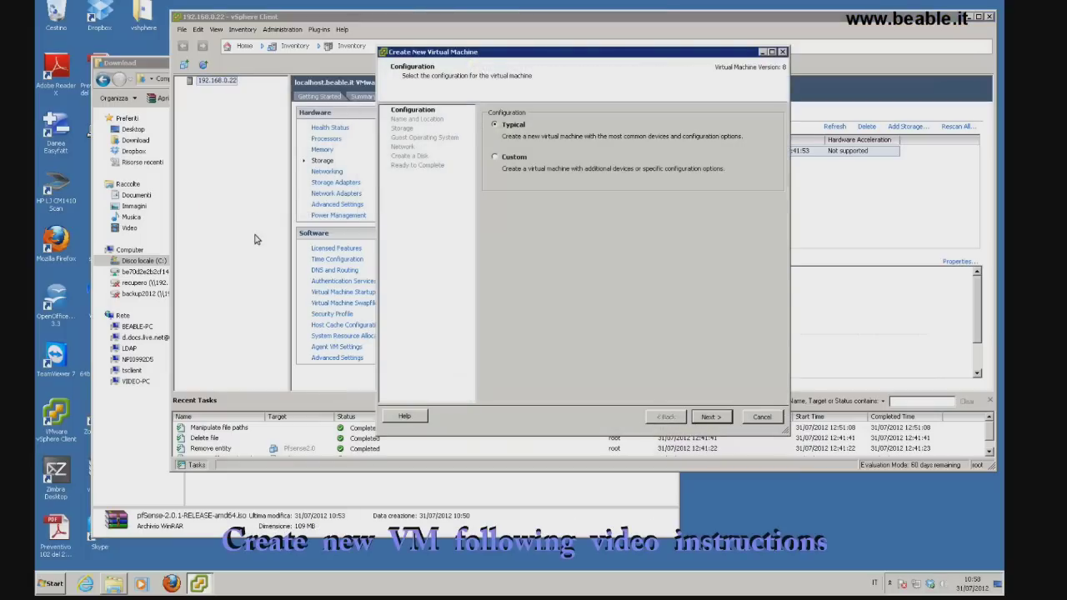
pyautogui.click(498, 158)
pyautogui.click(706, 418)
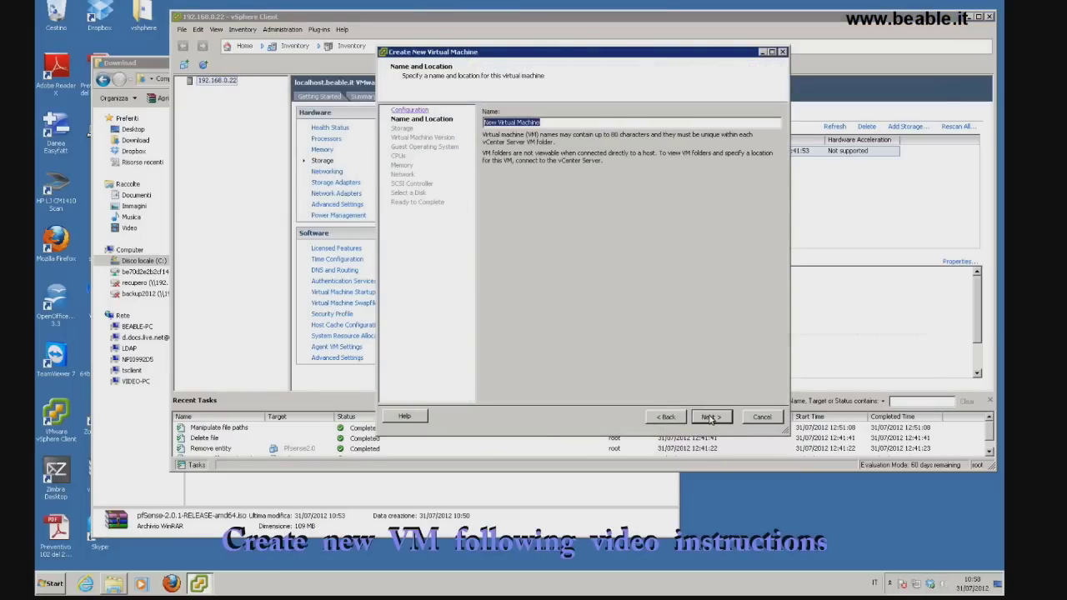
pyautogui.write('Pfsen')
pyautogui.click(707, 418)
pyautogui.click(707, 418)
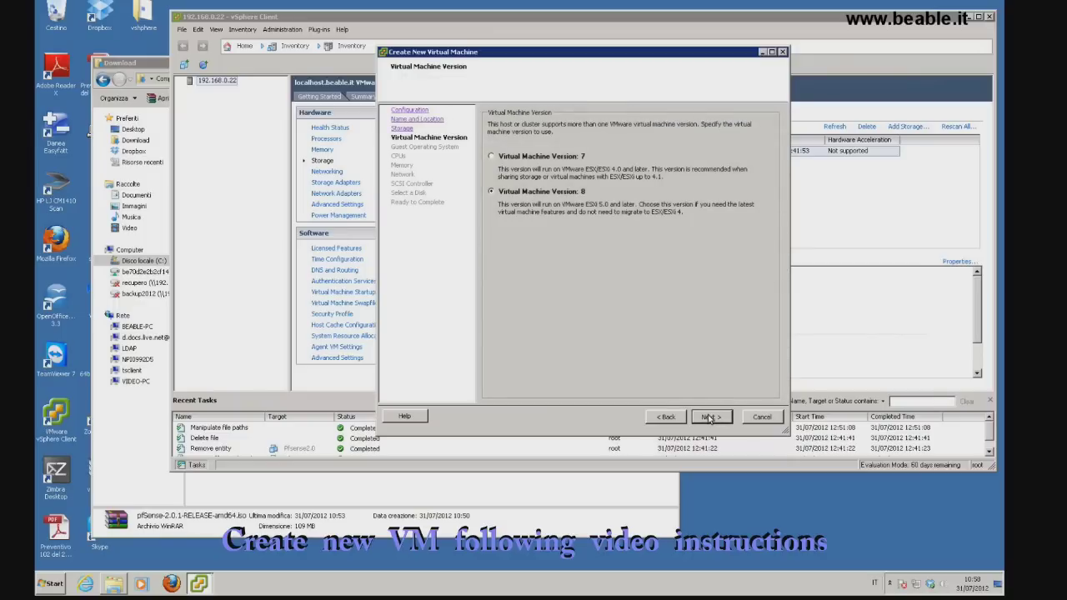
pyautogui.click(707, 418)
# Set the guest OS to Other / FreeBSD (64-bit), keeping one CPU and the default memory
pyautogui.click(512, 156)
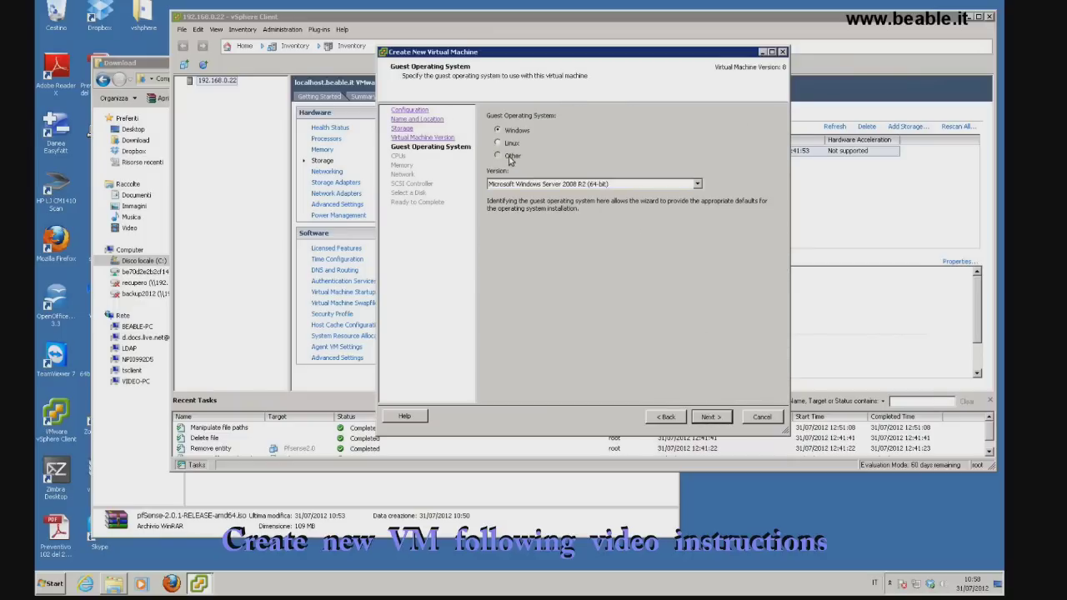
pyautogui.click(697, 185)
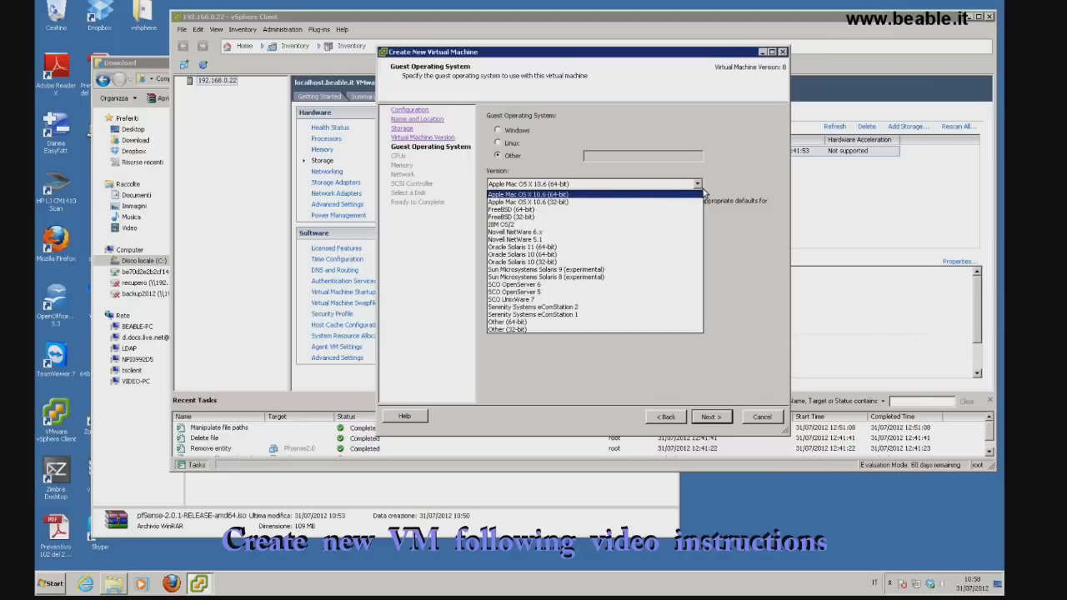
pyautogui.click(598, 209)
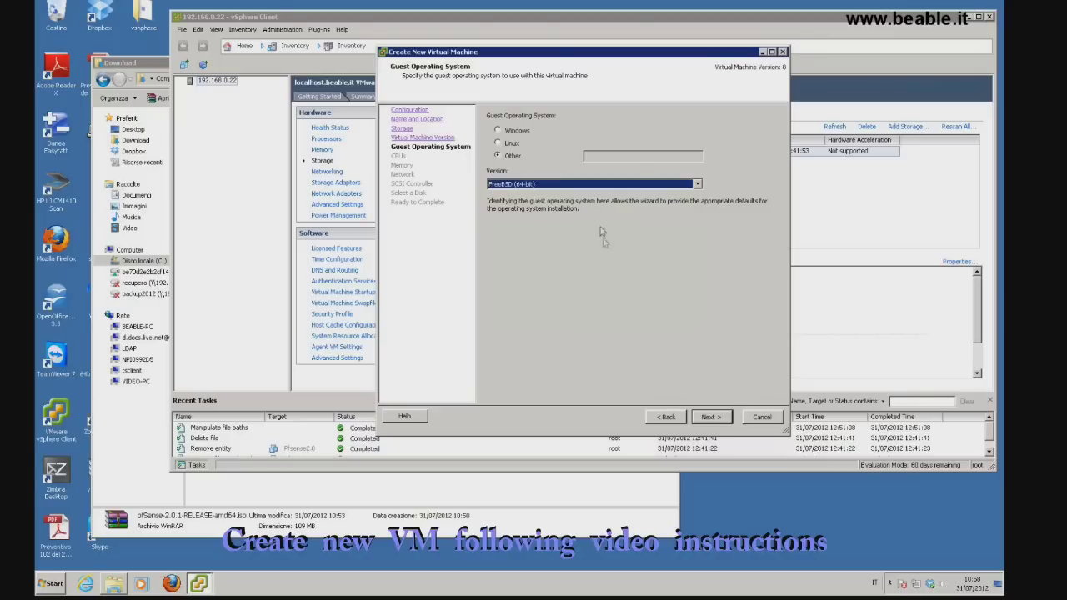
pyautogui.click(711, 417)
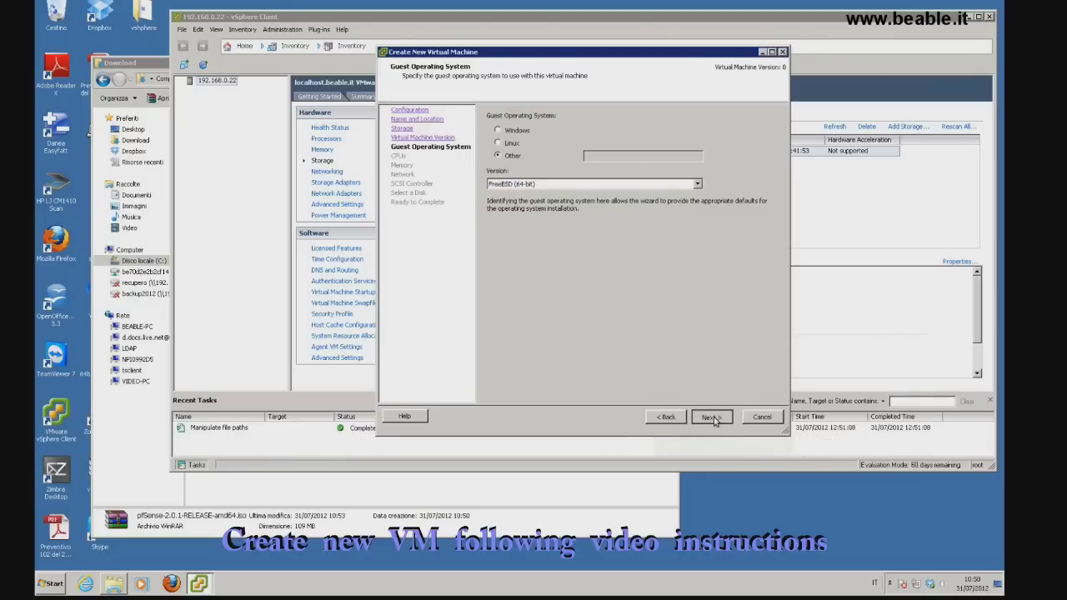
pyautogui.click(711, 418)
pyautogui.click(711, 418)
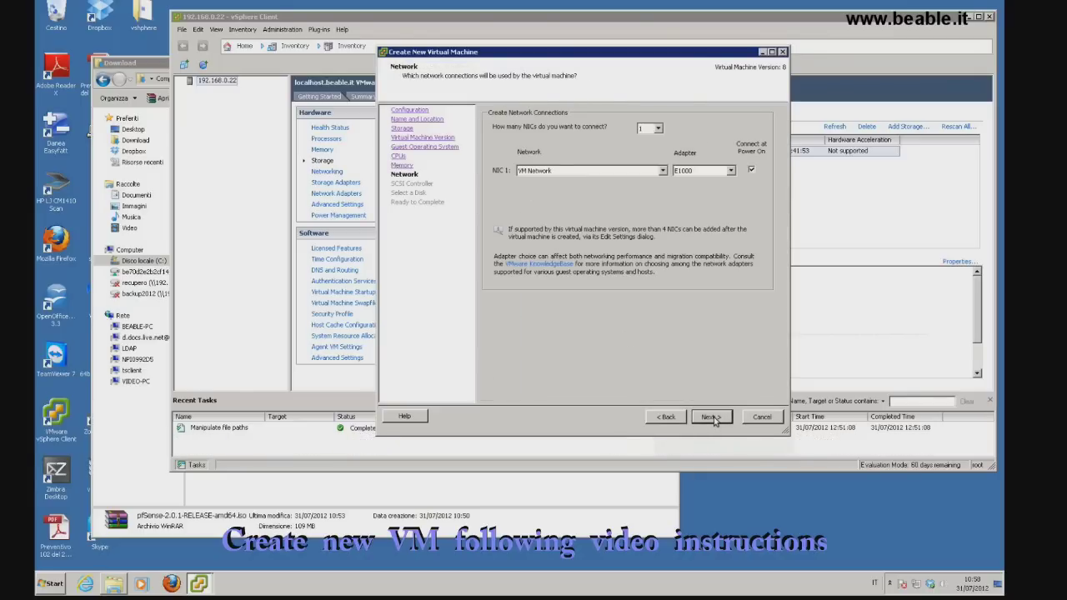
# Give the VM two NICs and a new 16 GB virtual disk, then finish the wizard
pyautogui.click(657, 128)
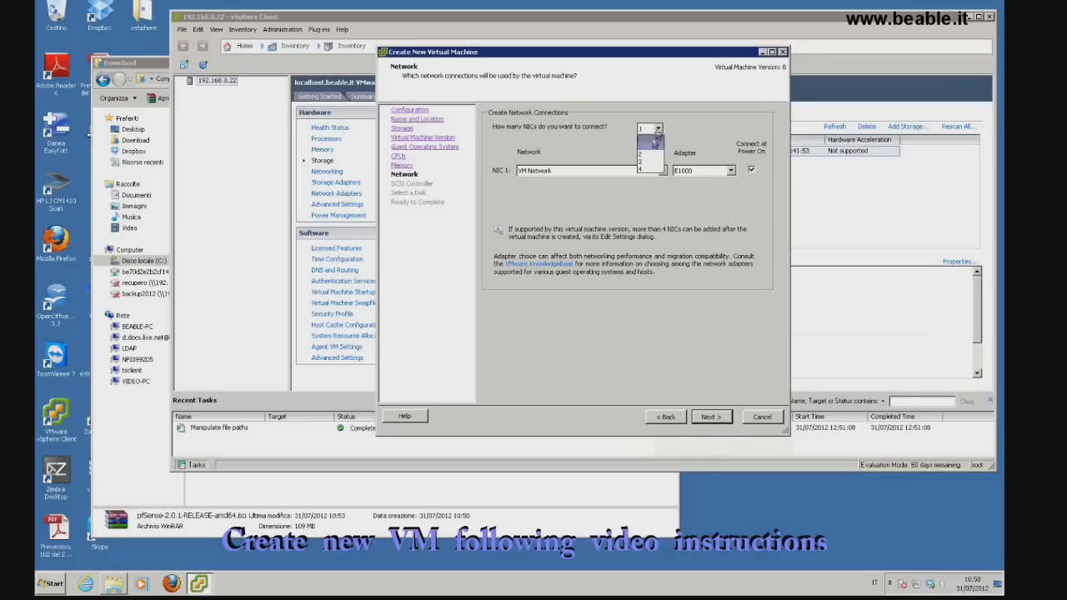
pyautogui.click(648, 147)
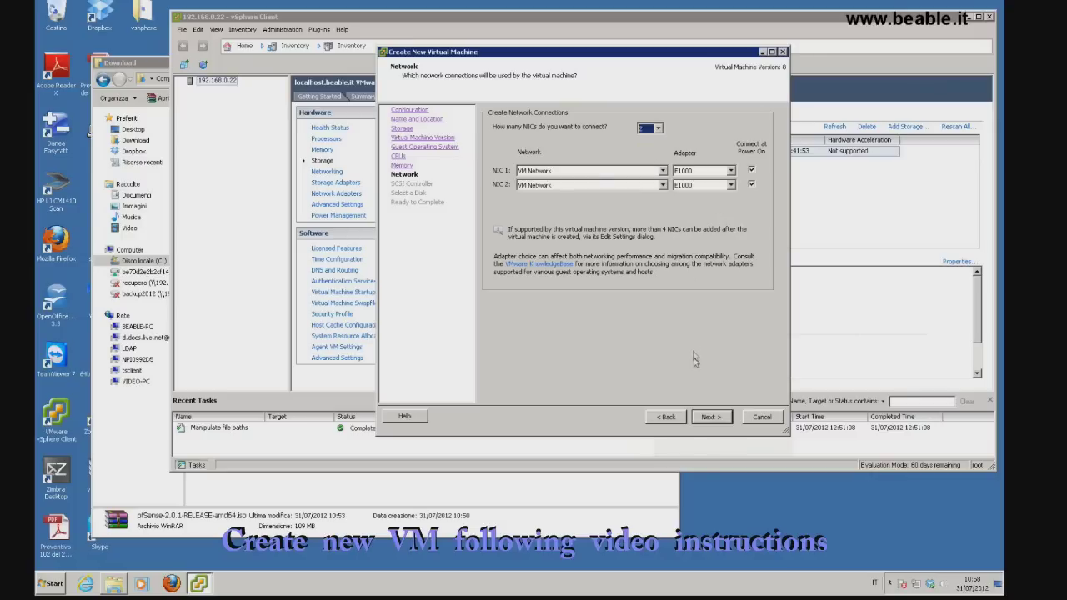
pyautogui.click(707, 417)
pyautogui.click(707, 417)
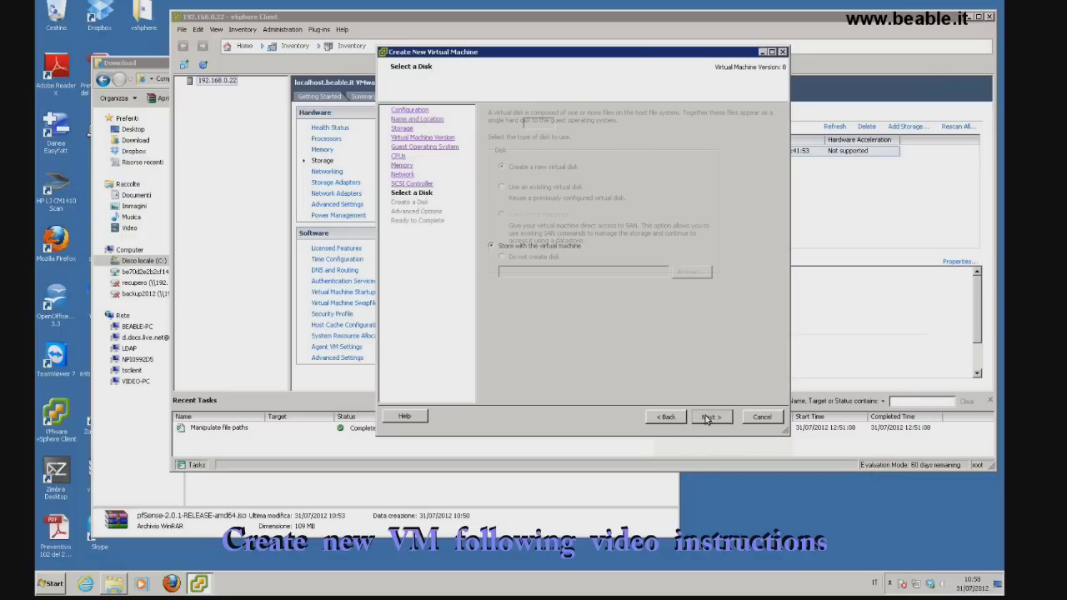
pyautogui.click(707, 417)
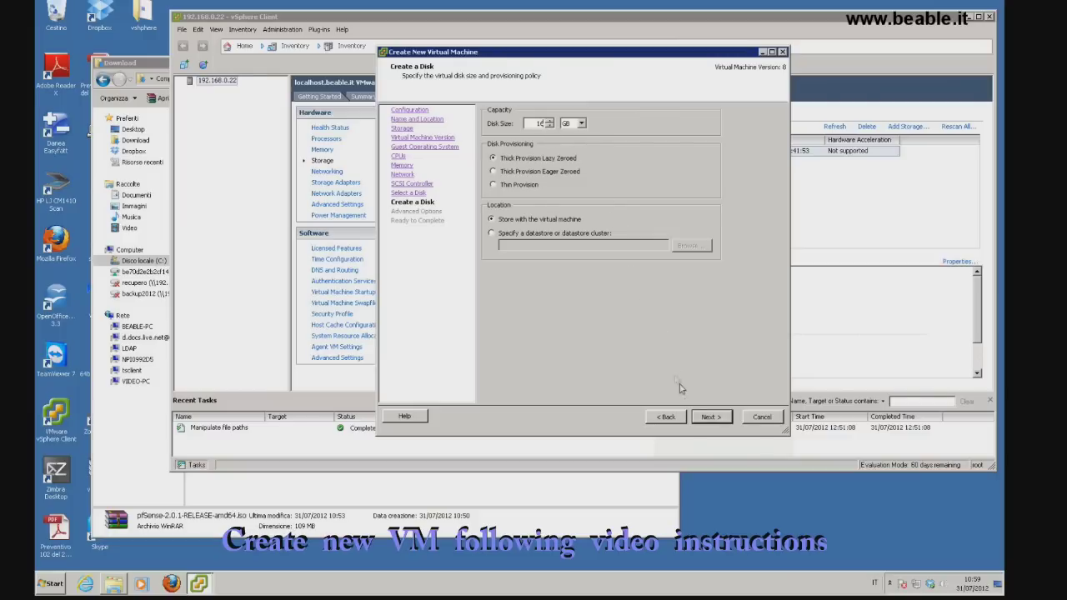
pyautogui.click(709, 418)
pyautogui.click(710, 419)
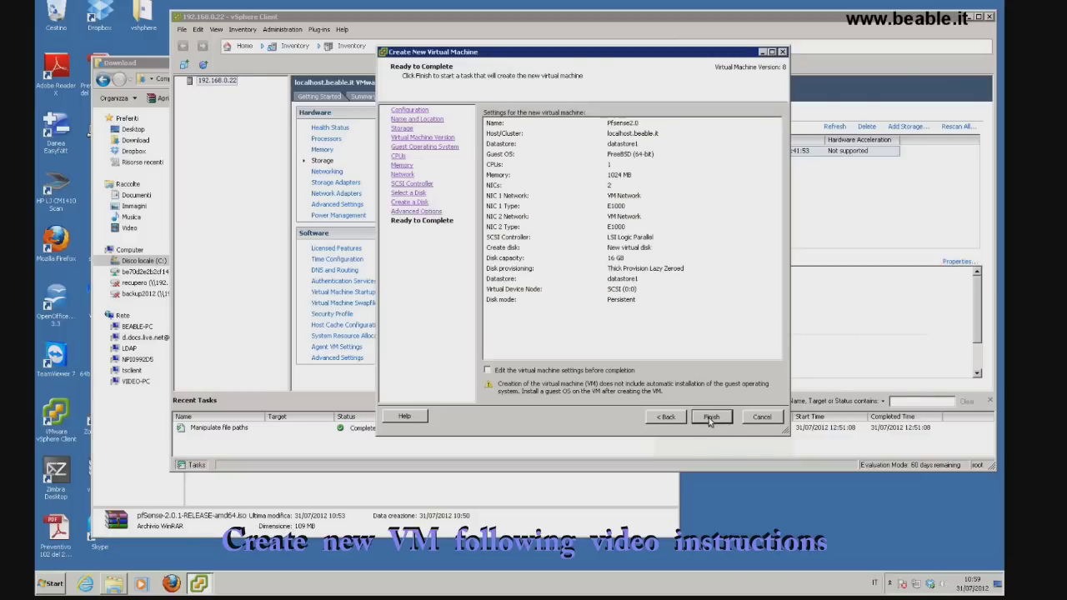
pyautogui.click(710, 418)
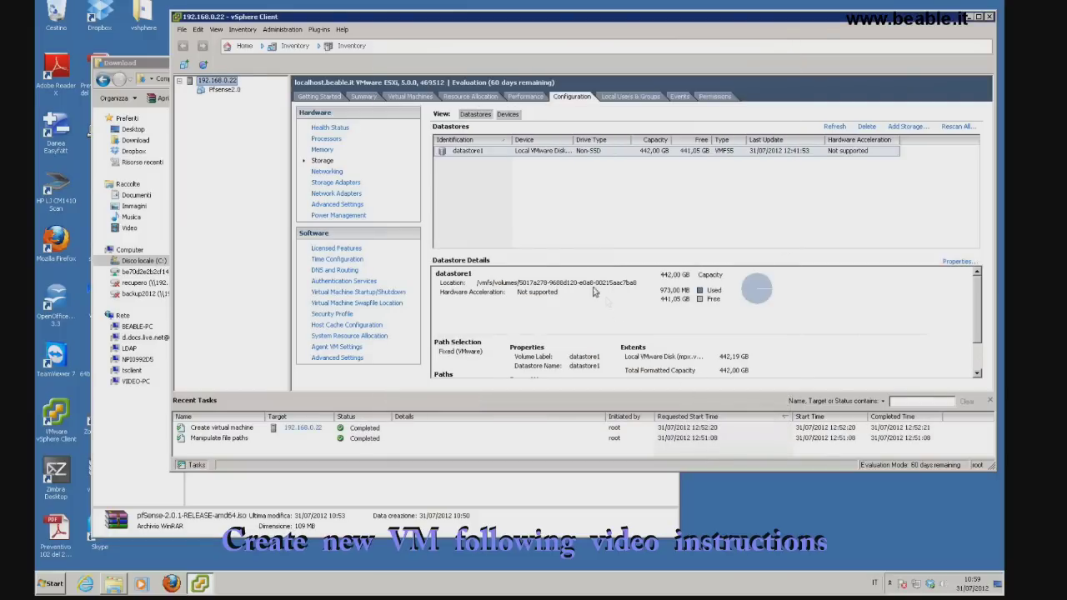
# Mount pfSense.iso from datastore1 as a Datastore ISO File on Pfsense2.0's CD/DVD drive 1
pyautogui.rightClick(220, 89)
pyautogui.click(242, 147)
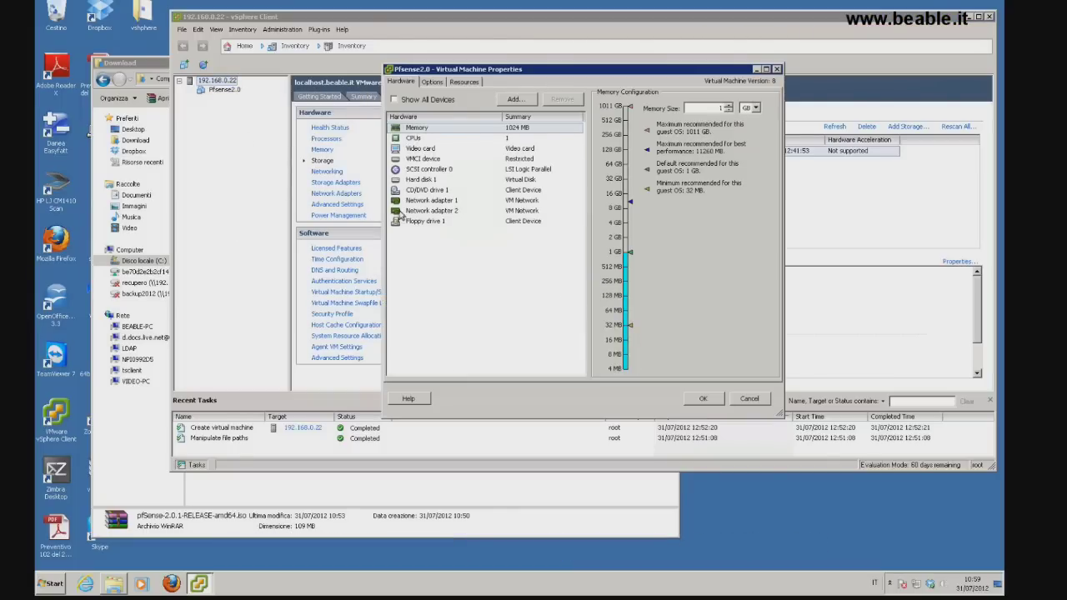
pyautogui.click(424, 193)
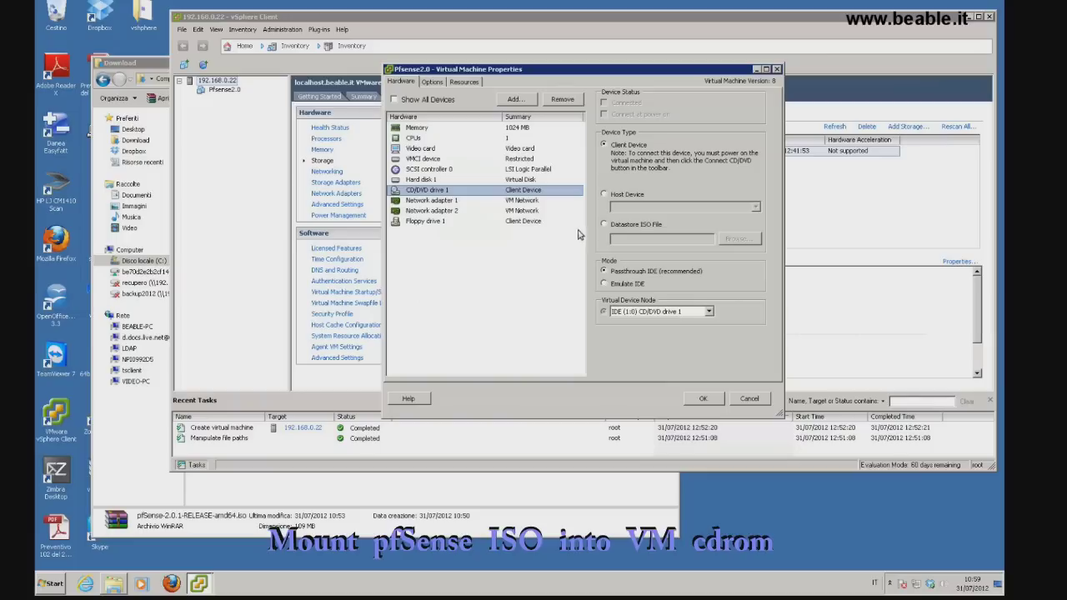
pyautogui.click(604, 225)
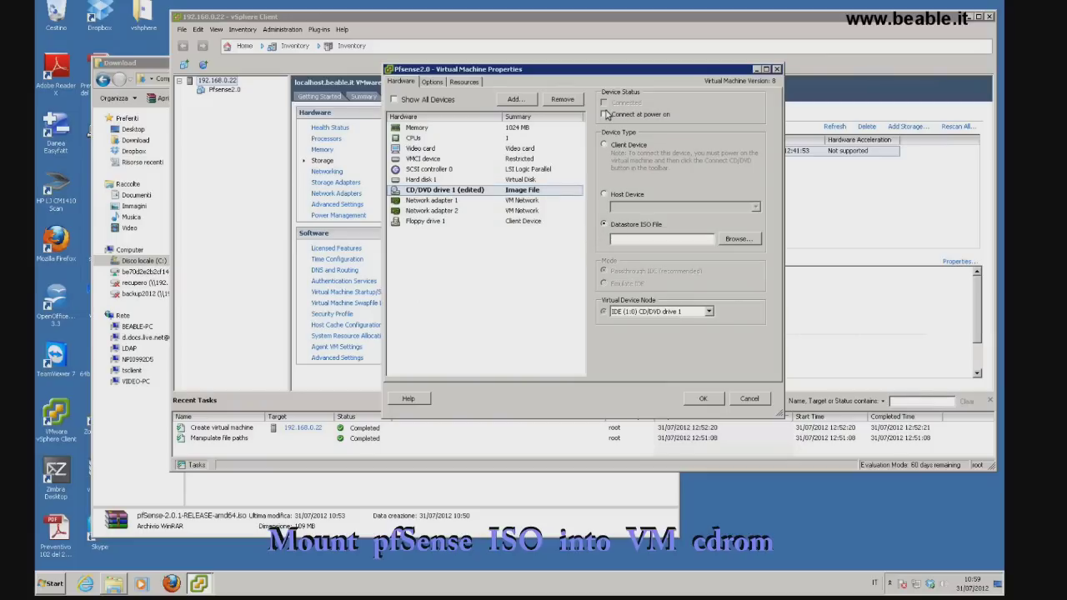
pyautogui.click(738, 241)
pyautogui.doubleClick(493, 200)
pyautogui.doubleClick(490, 208)
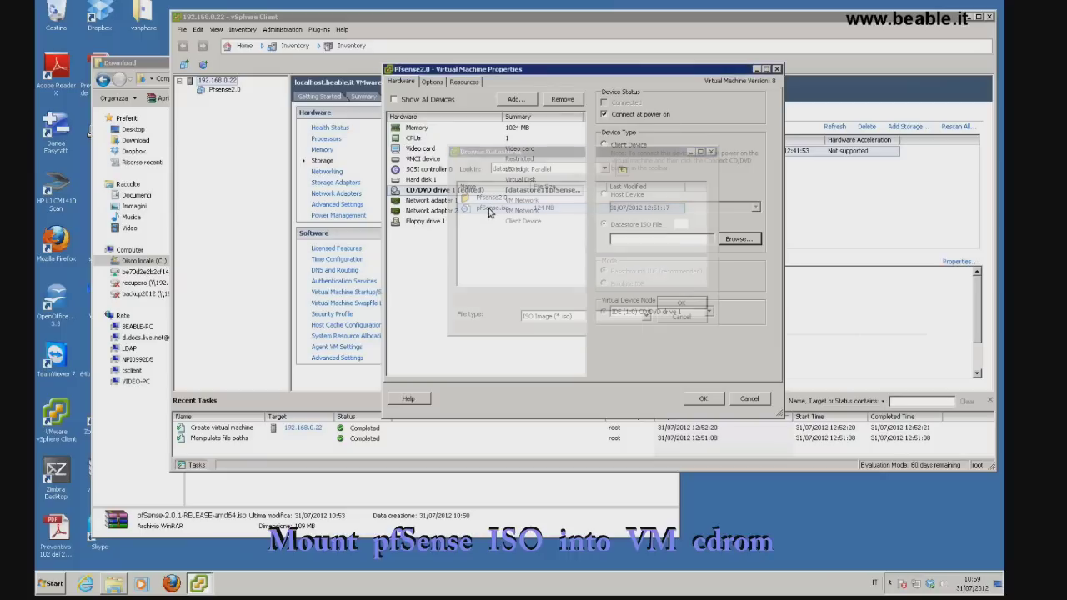
# Enable Force BIOS Setup in Pfsense2.0's boot options and save the VM settings
pyautogui.click(464, 82)
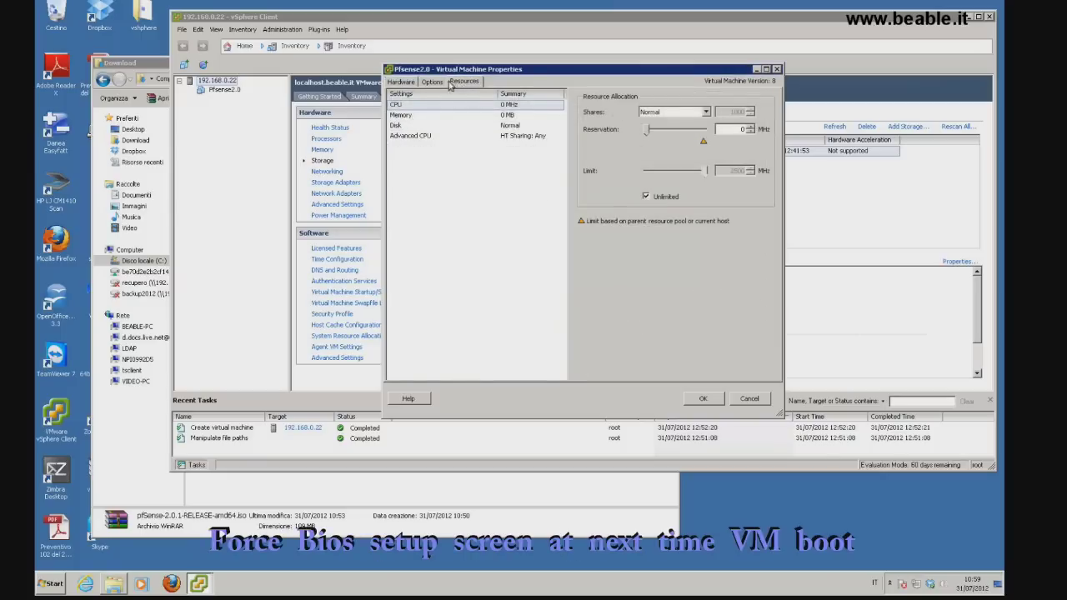
pyautogui.click(432, 82)
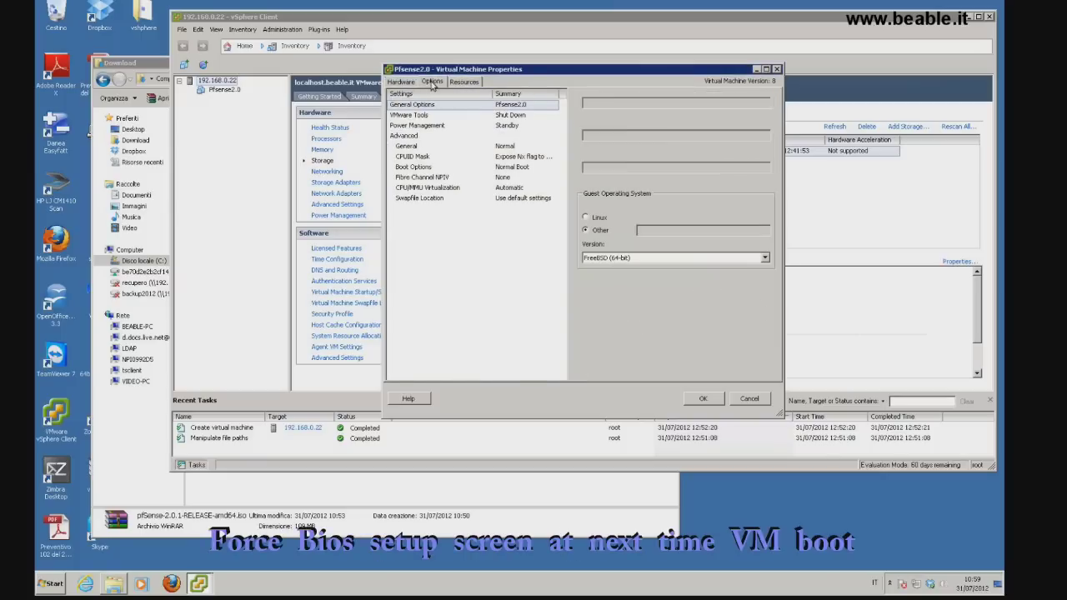
pyautogui.click(420, 168)
pyautogui.click(586, 216)
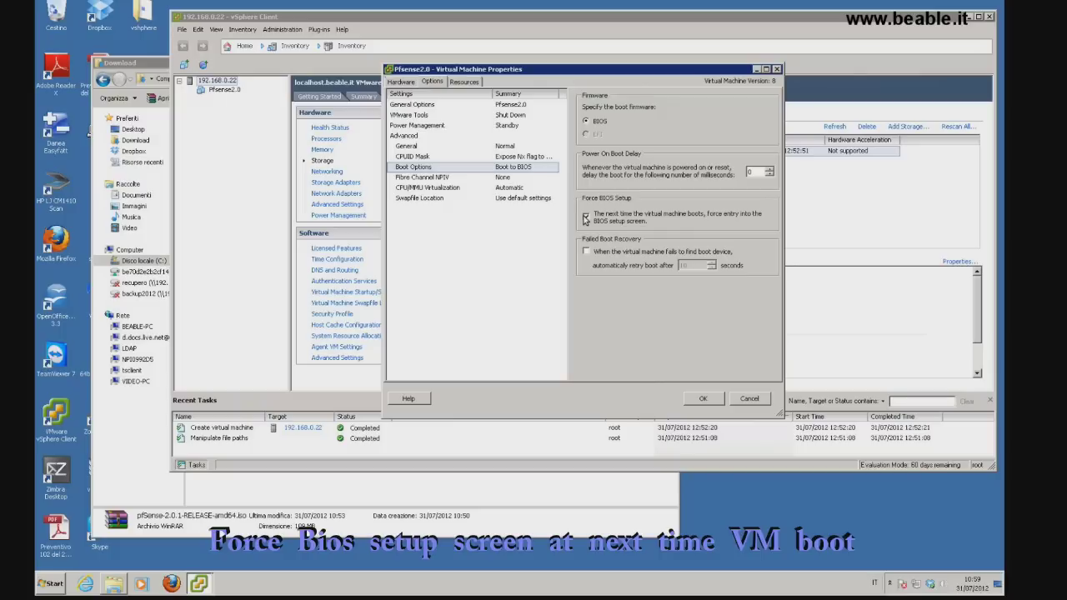
pyautogui.click(702, 398)
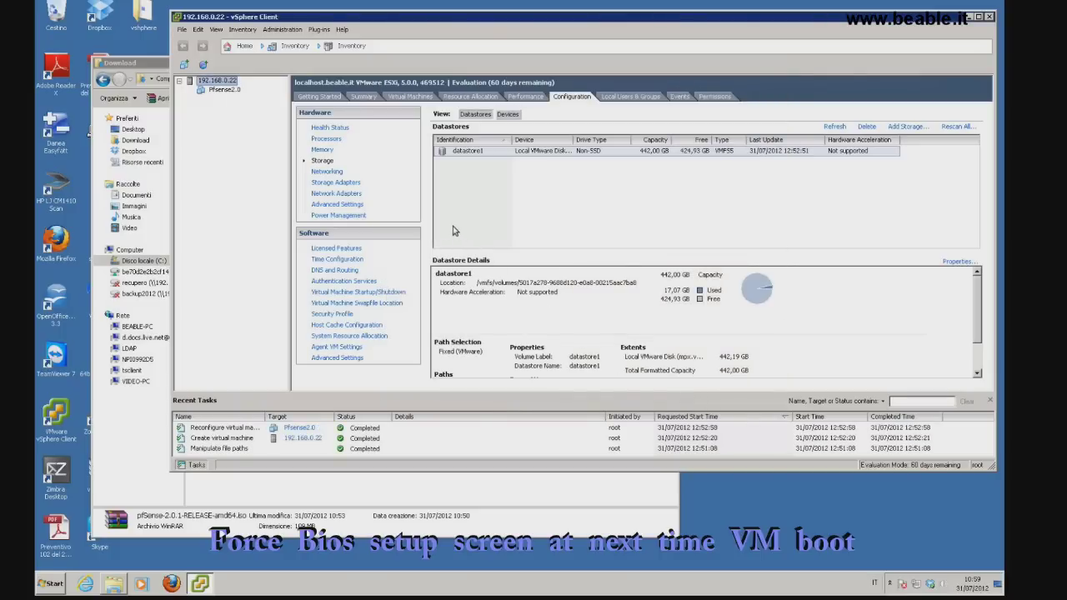
pyautogui.rightClick(226, 94)
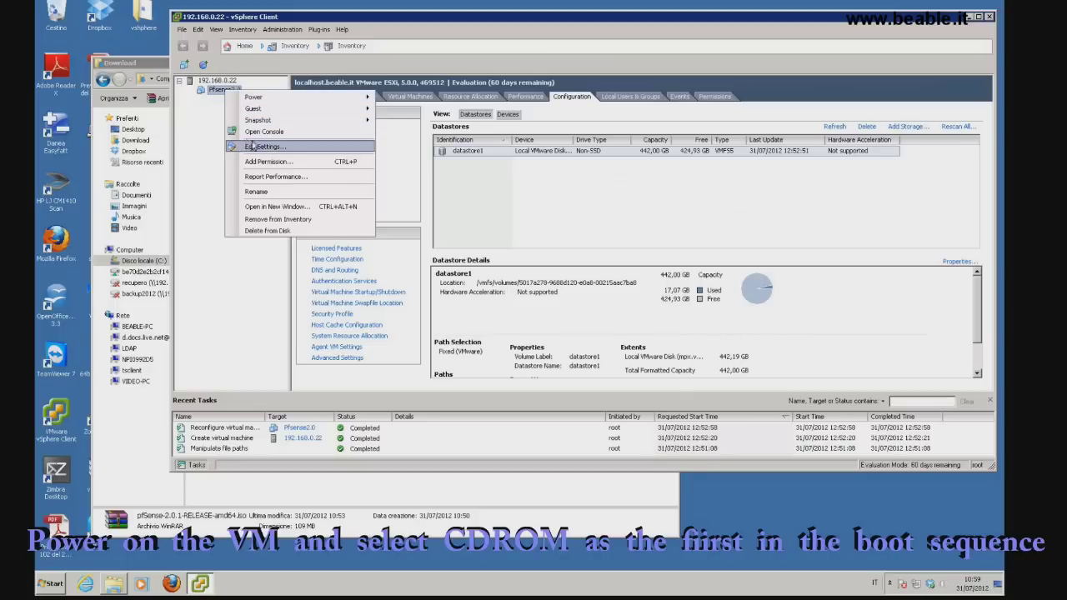
# Open the Pfsense2.0 console and power on the virtual machine
pyautogui.click(255, 134)
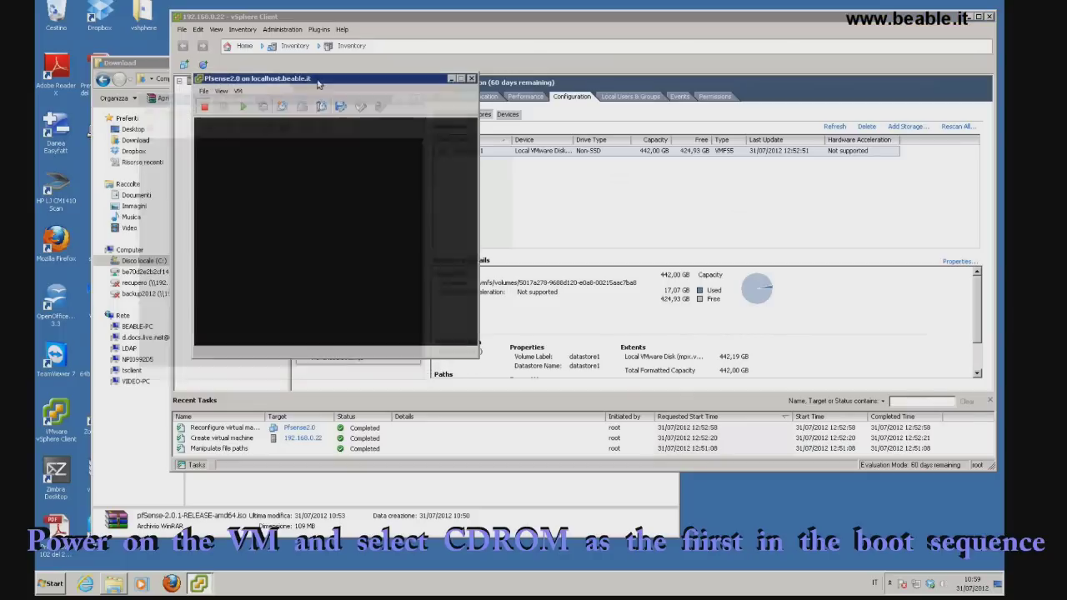
pyautogui.click(245, 109)
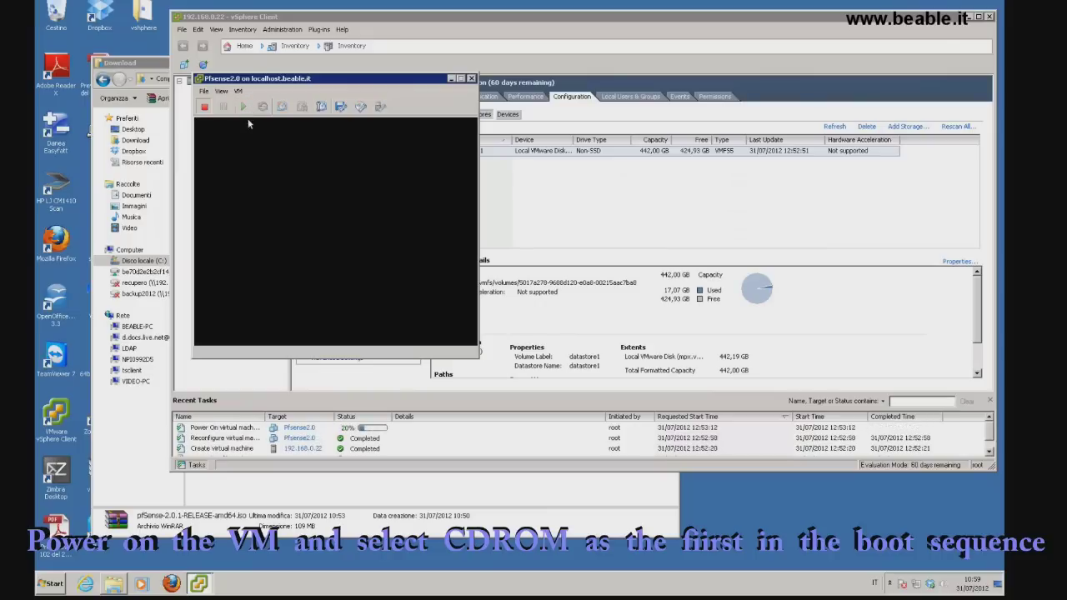
pyautogui.click(241, 172)
# In BIOS setup, move CD-ROM Drive to the top of the boot order, save, and boot pfSense
pyautogui.press('Right')
pyautogui.press('Right')
pyautogui.press('Right')
pyautogui.press('Down')
pyautogui.press('Down')
pyautogui.press('+')
pyautogui.press('+')
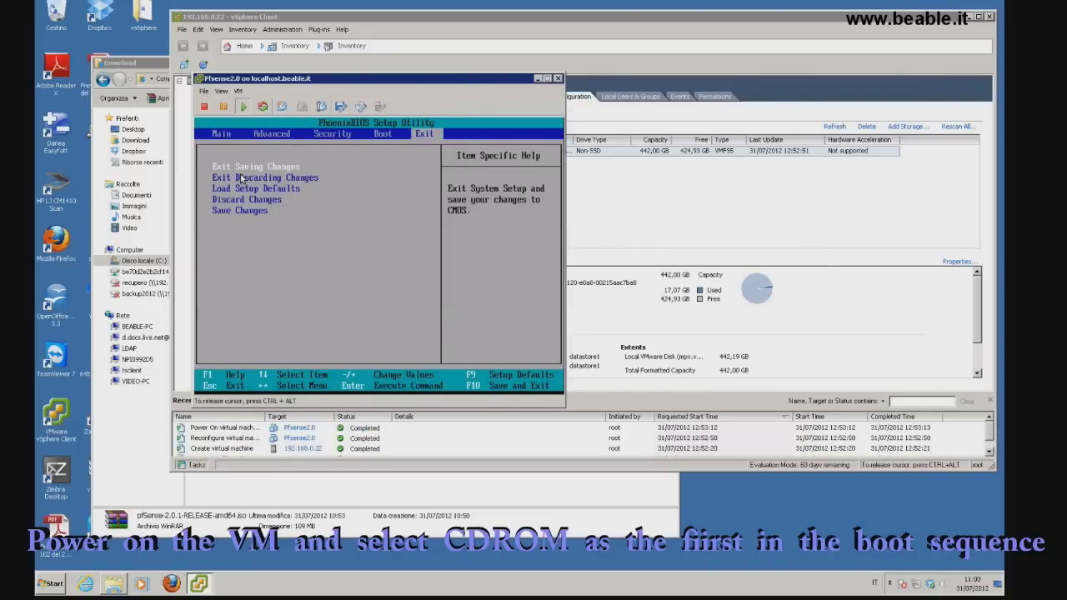
pyautogui.press('Right')
pyautogui.press('Return')
pyautogui.press('Return')
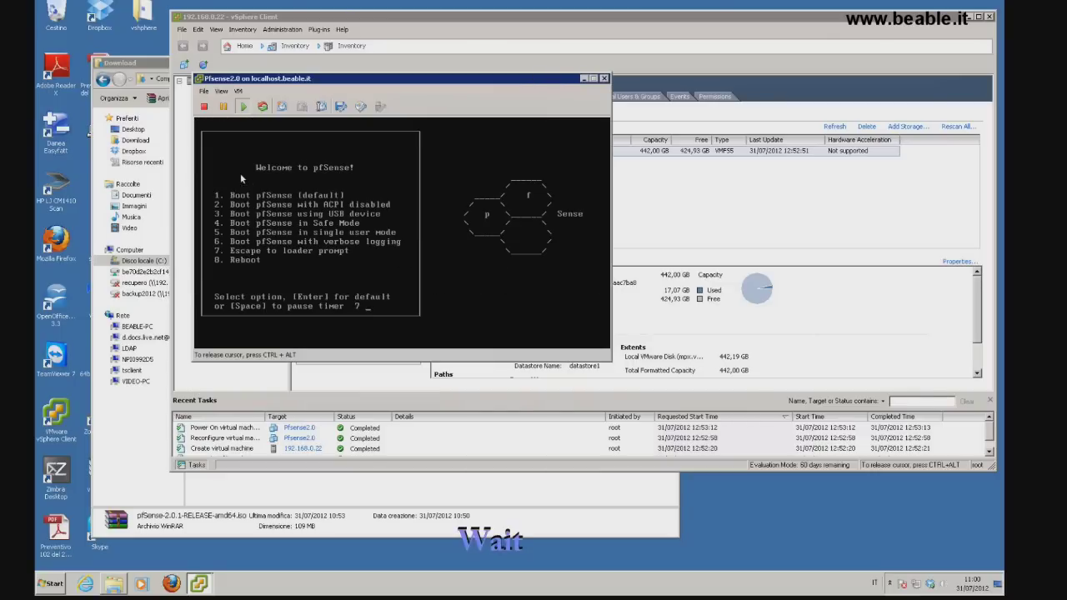
pyautogui.press('Return')
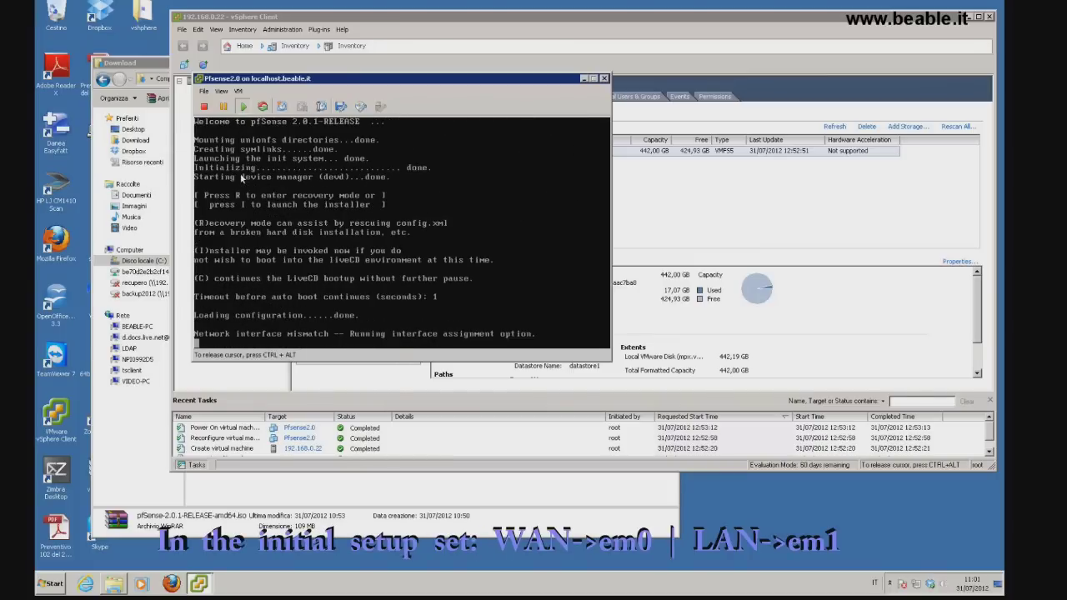
# Skip VLAN setup and assign em0 as WAN and em1 as LAN, confirming with y
pyautogui.write('n')
pyautogui.press('Return')
pyautogui.write('em0')
pyautogui.press('Return')
pyautogui.write('em1')
pyautogui.press('Return')
pyautogui.press('Return')
pyautogui.write('y')
pyautogui.press('Return')
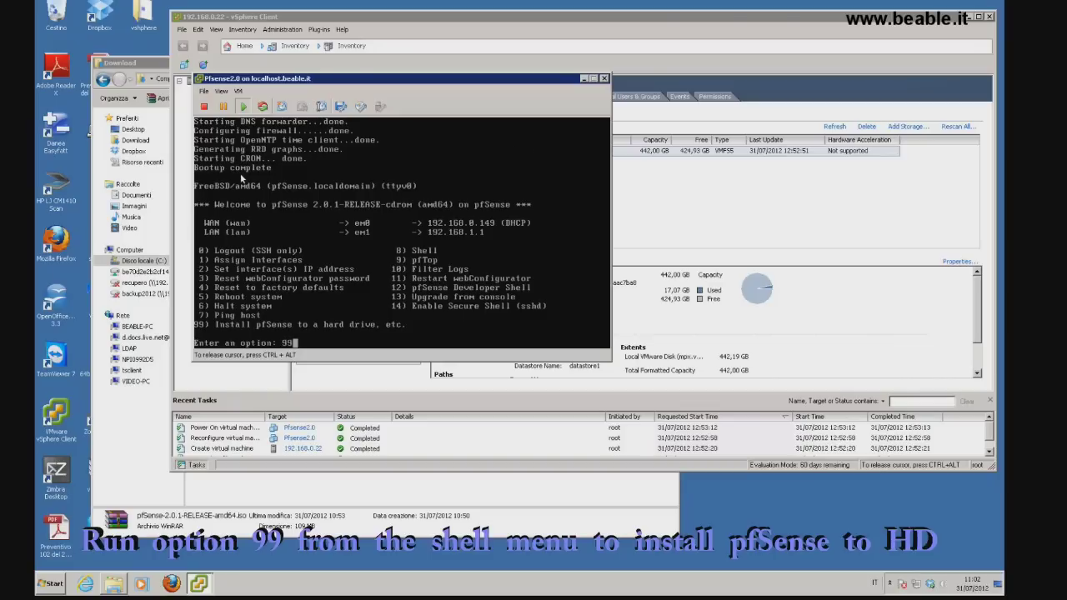
# Install pfSense to the hard drive via option 99 using Easy Install with the SMP kernel
pyautogui.press('Return')
pyautogui.press('Down')
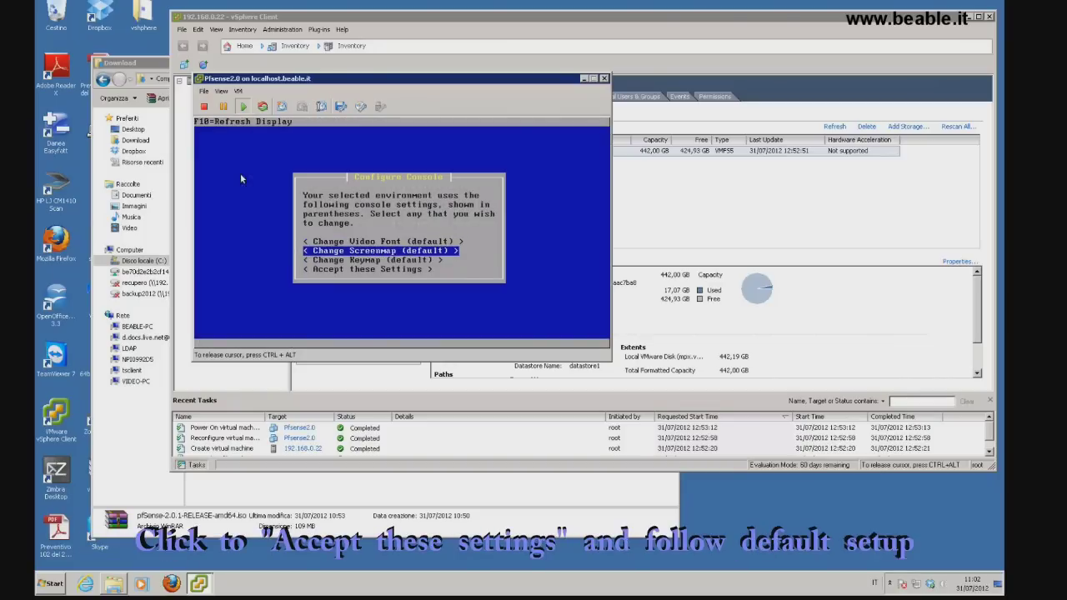
pyautogui.press('Down')
pyautogui.press('Down')
pyautogui.press('Return')
pyautogui.press('Return')
pyautogui.press('Return')
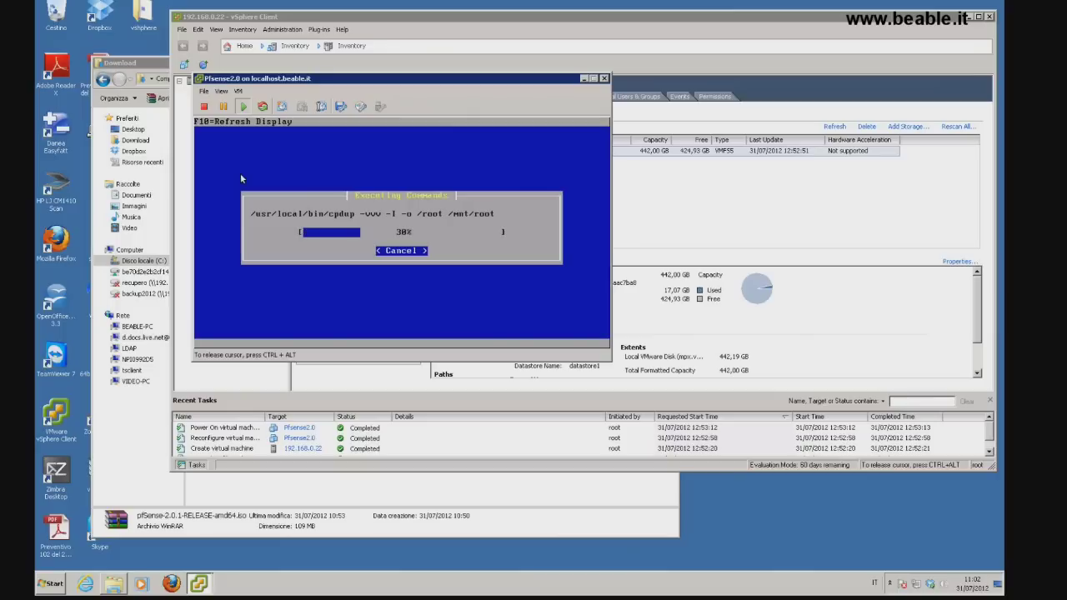
pyautogui.press('Return')
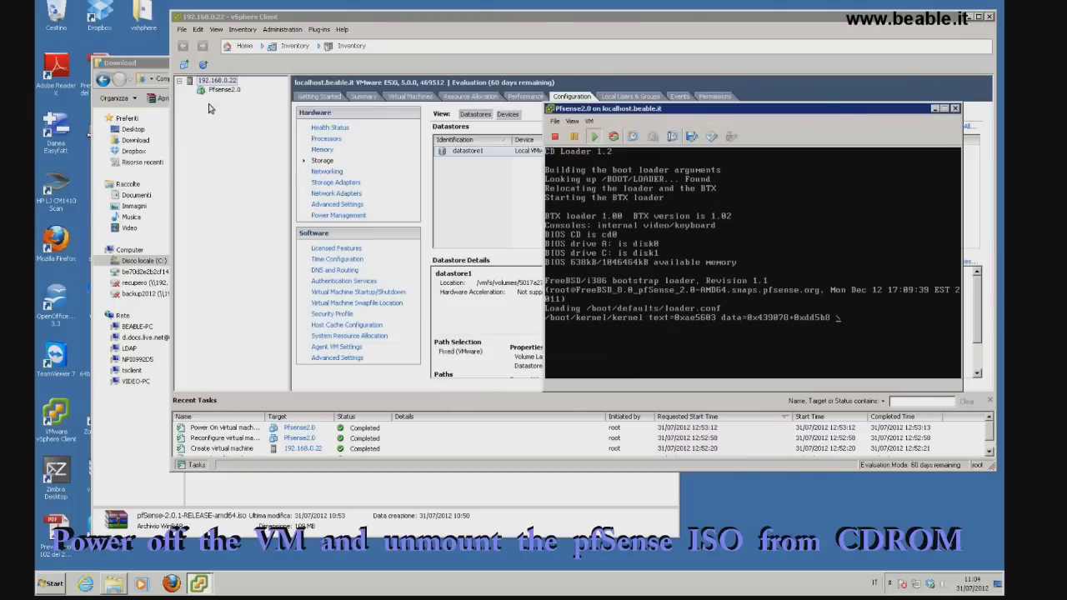
# Power off the Pfsense2.0 virtual machine, confirming the prompt
pyautogui.click(218, 89)
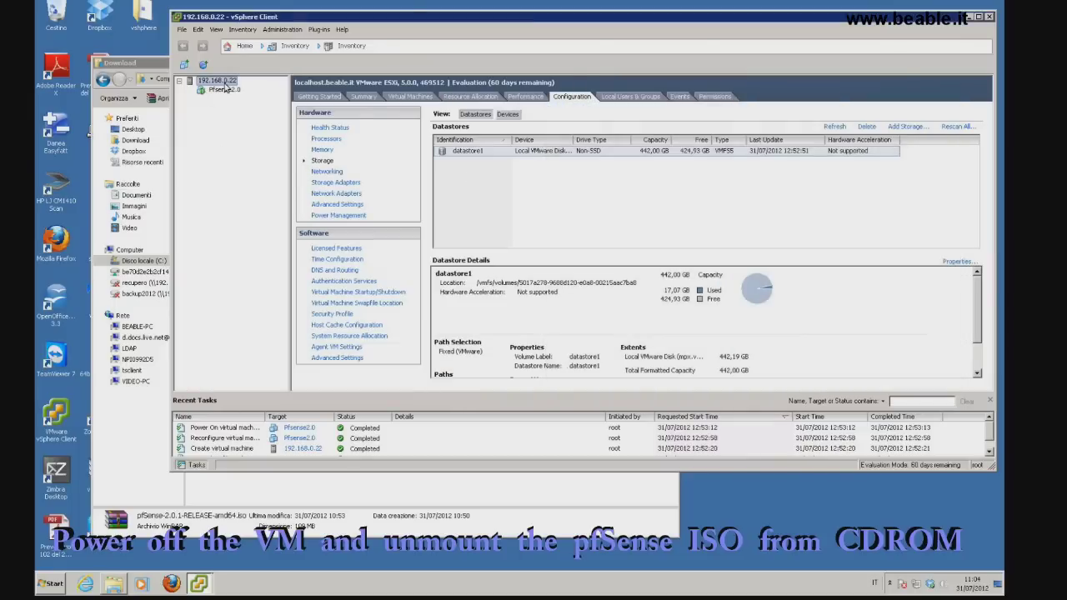
pyautogui.rightClick(214, 80)
pyautogui.rightClick(212, 90)
pyautogui.moveTo(250, 97)
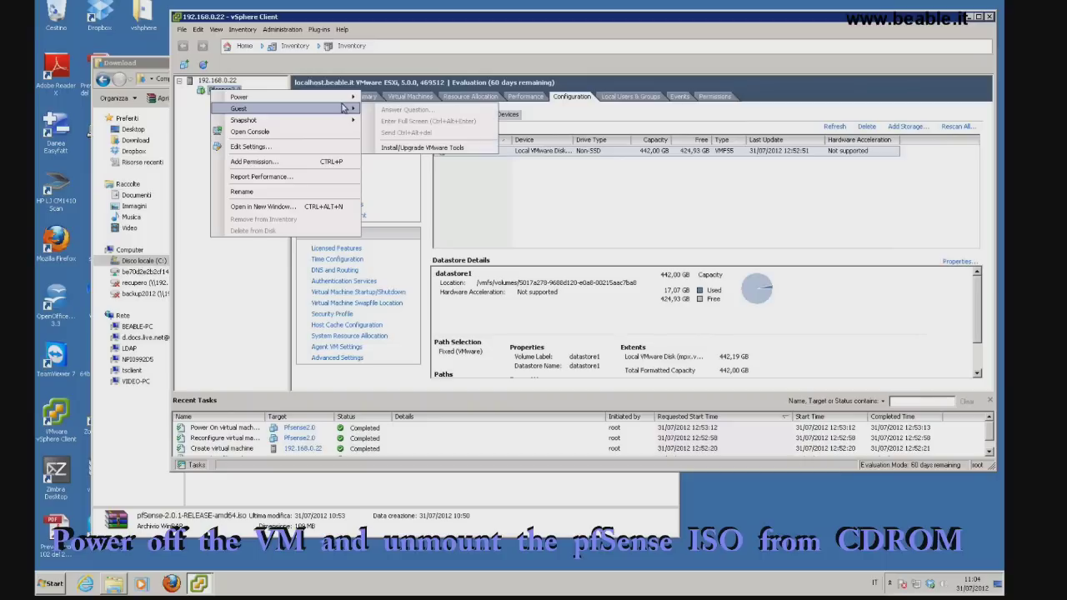
pyautogui.click(388, 107)
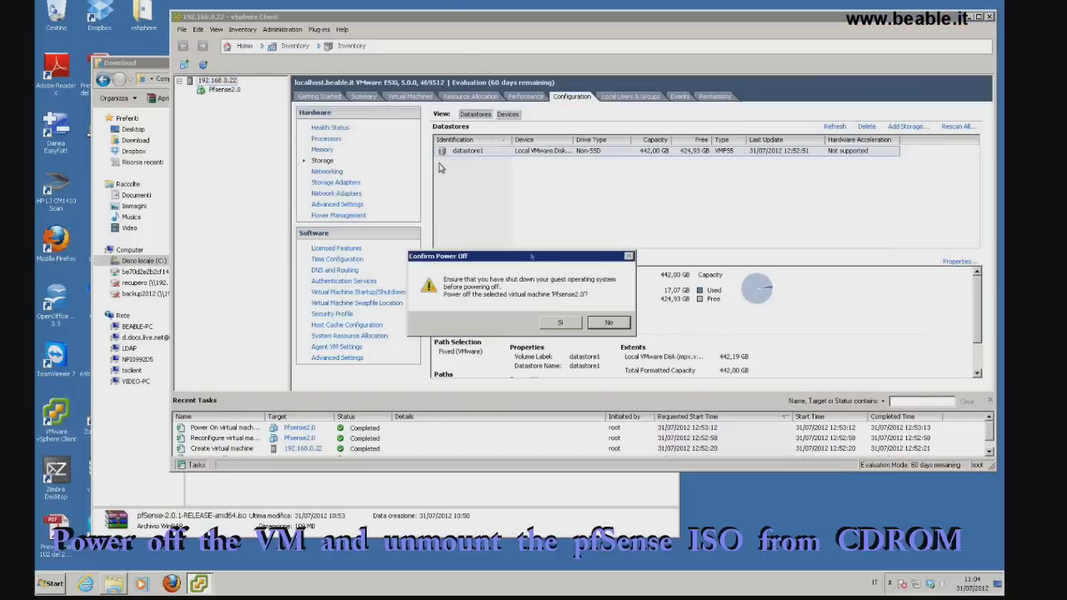
pyautogui.click(560, 323)
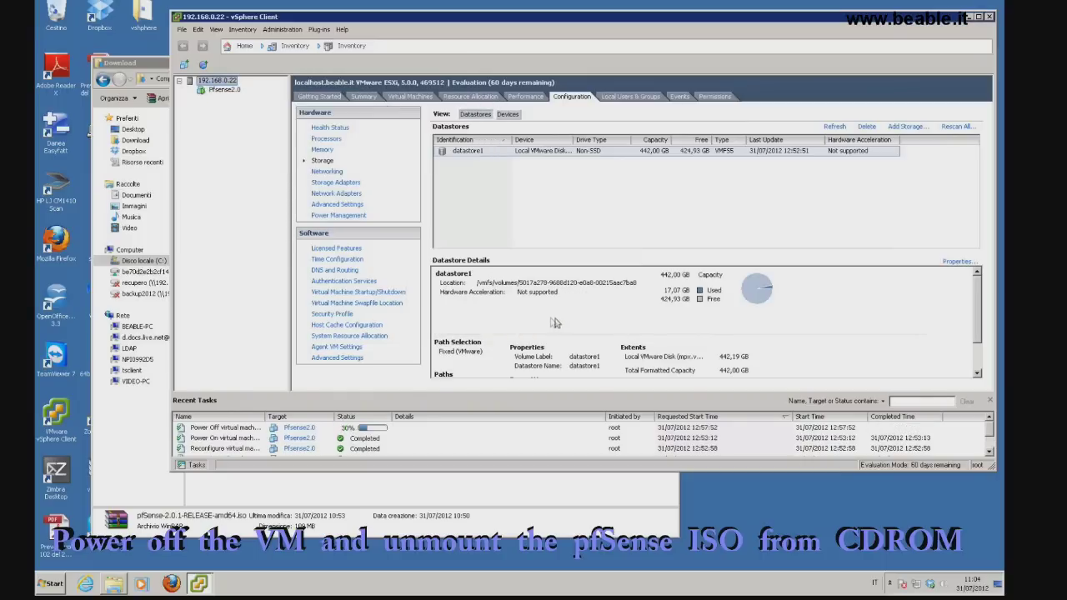
# Untick Connect at power on for Pfsense2.0's CD/DVD drive 1 and save the settings
pyautogui.rightClick(219, 89)
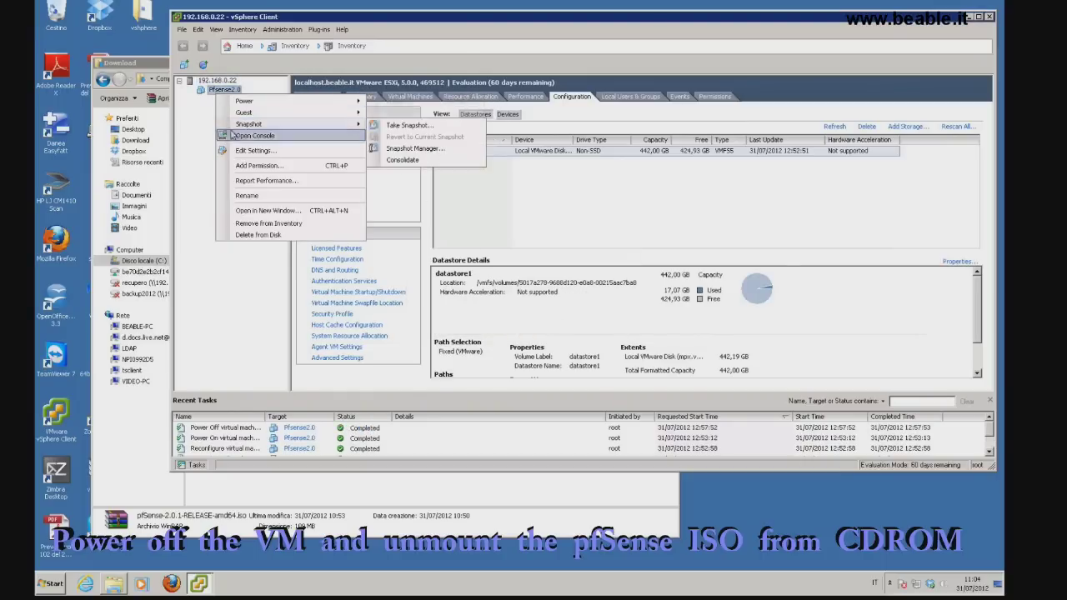
pyautogui.click(247, 151)
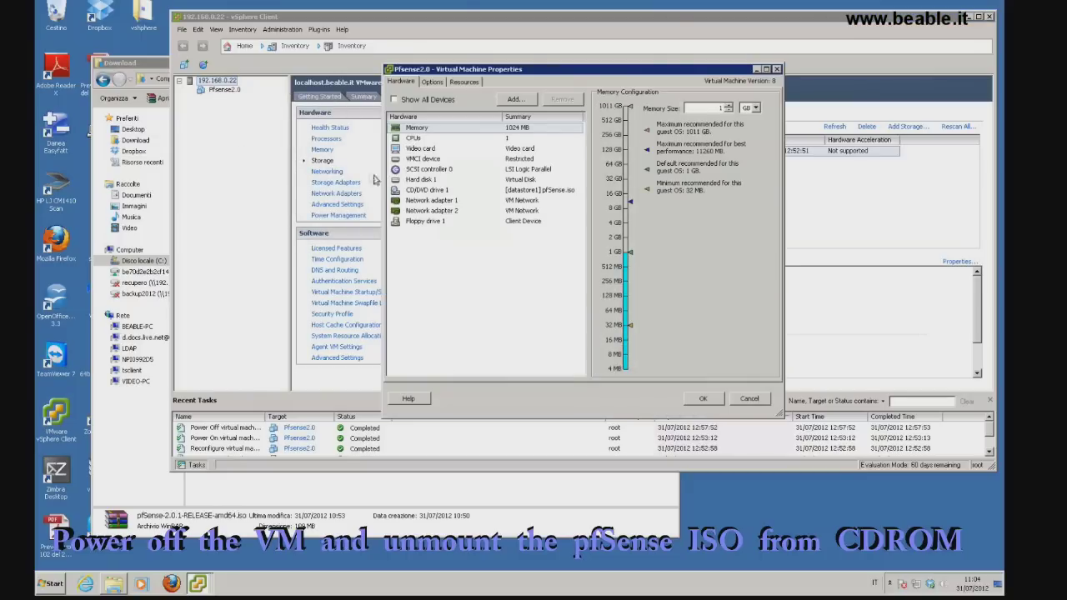
pyautogui.click(413, 192)
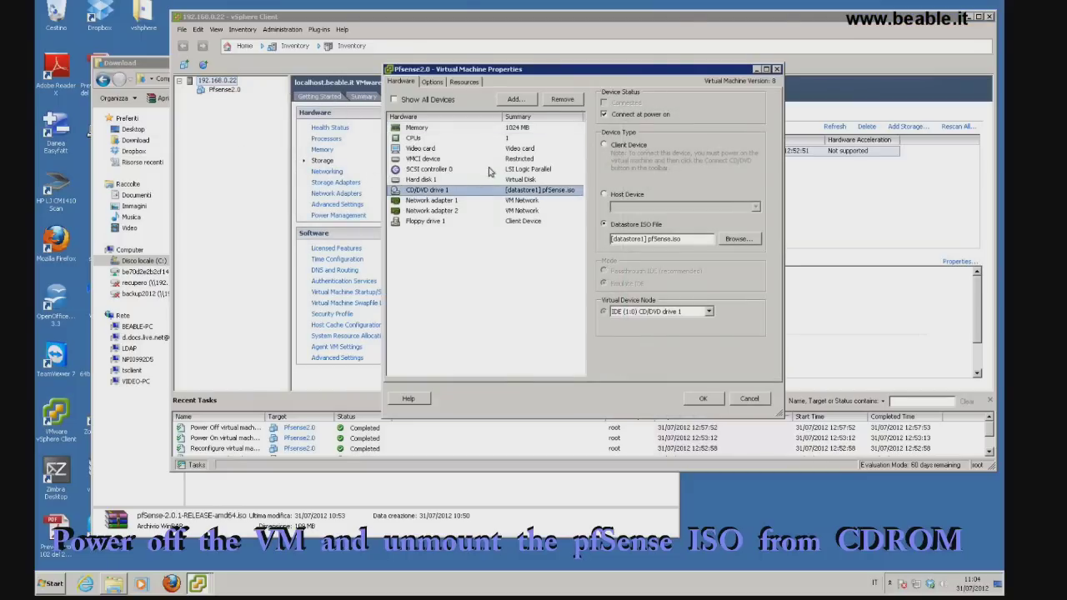
pyautogui.click(604, 115)
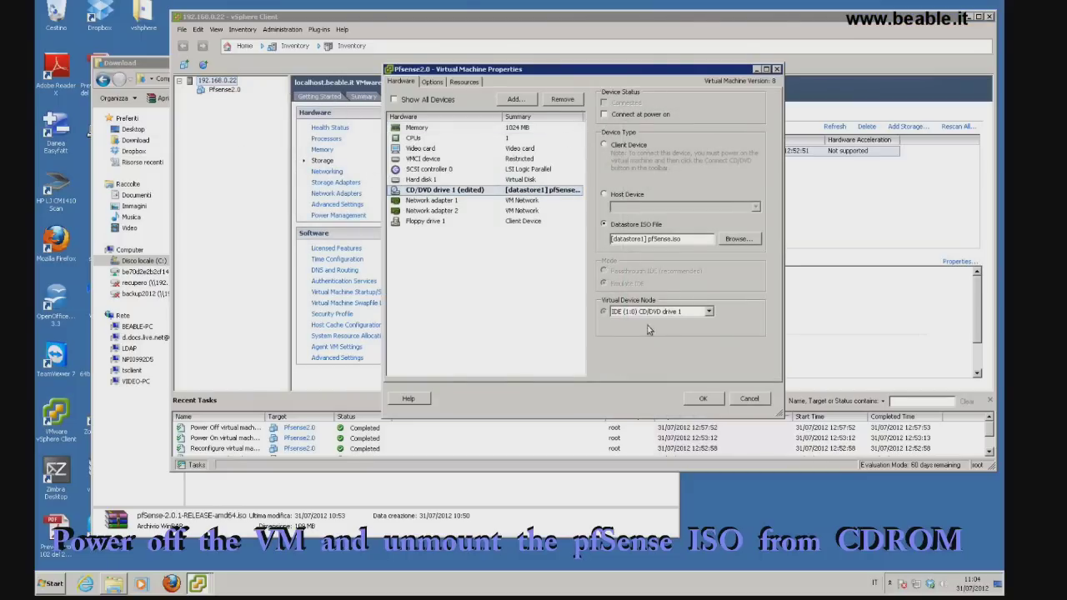
pyautogui.click(703, 398)
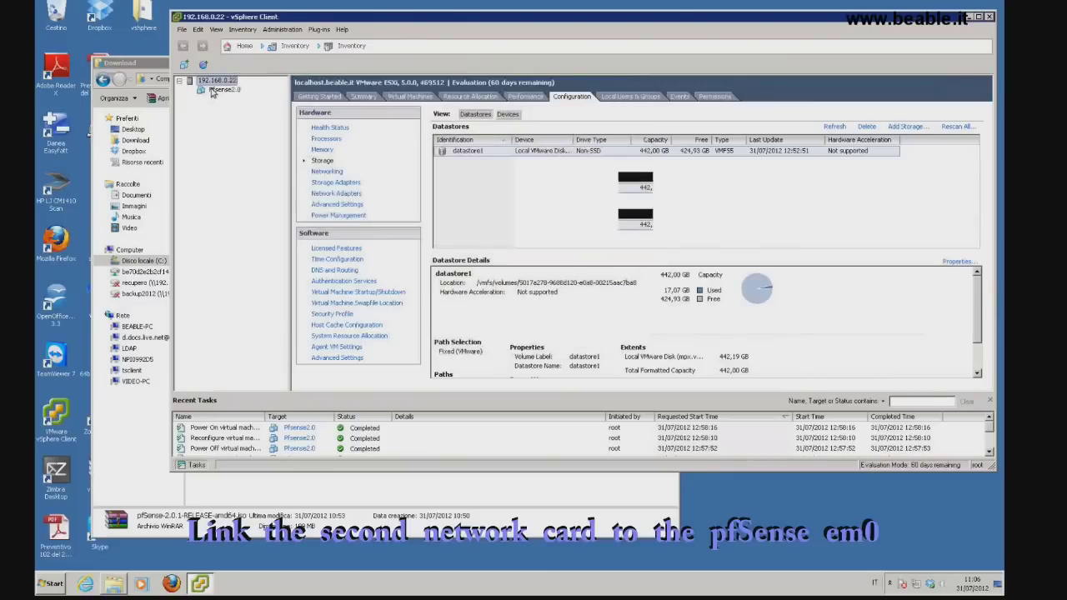
pyautogui.rightClick(210, 94)
pyautogui.click(250, 137)
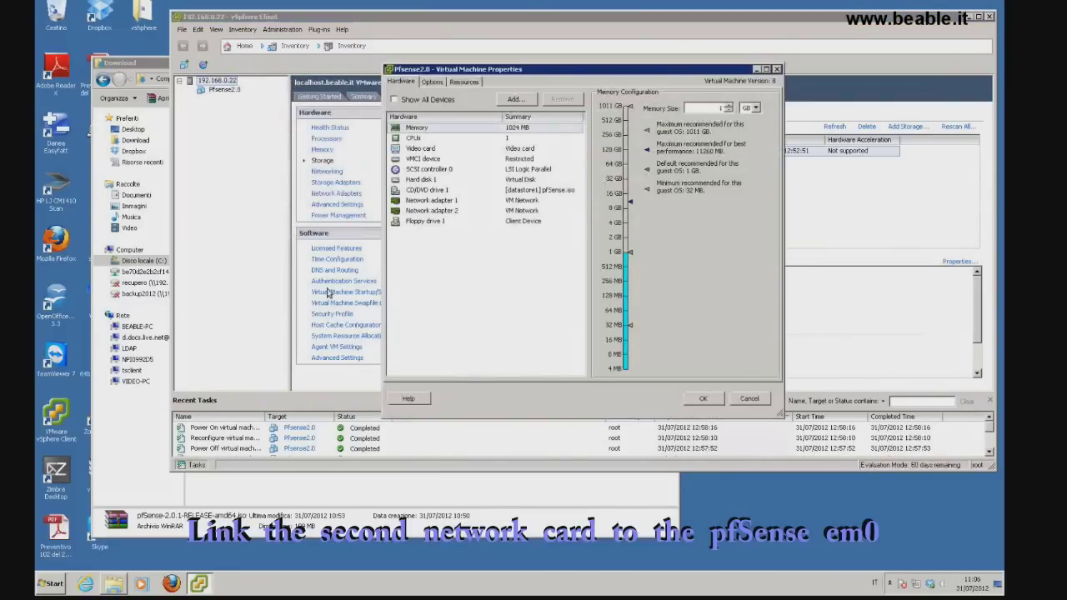
pyautogui.click(467, 202)
pyautogui.click(450, 212)
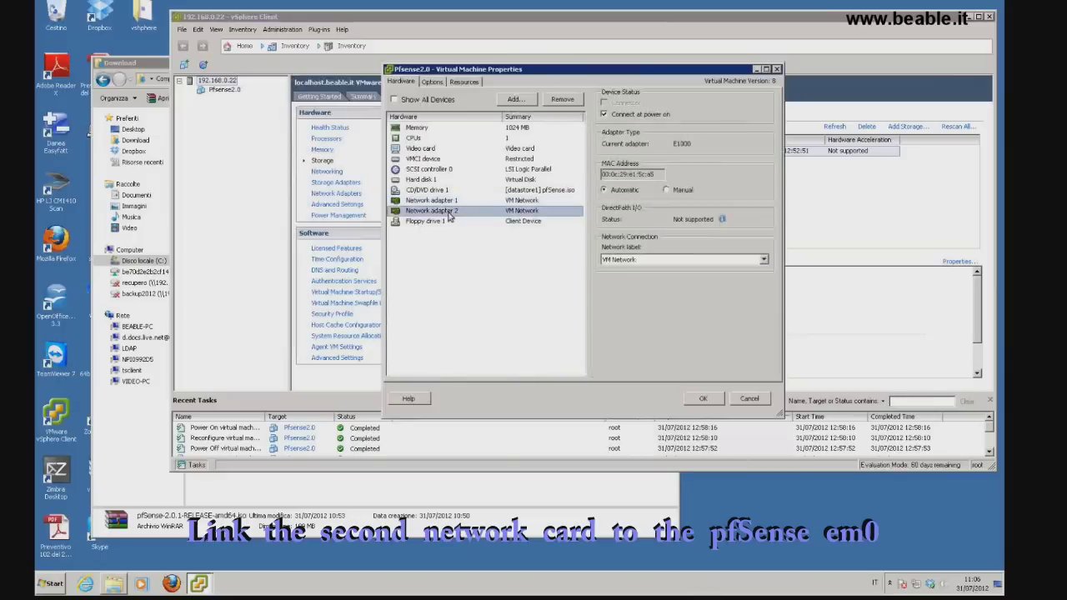
pyautogui.press('Up')
pyautogui.click(764, 260)
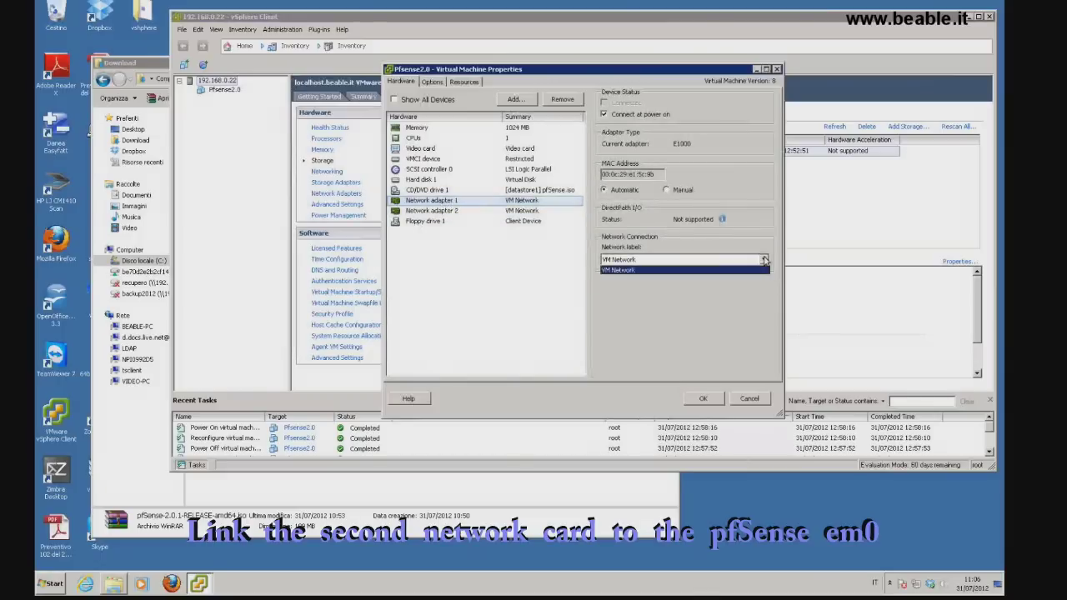
pyautogui.click(750, 270)
pyautogui.click(750, 397)
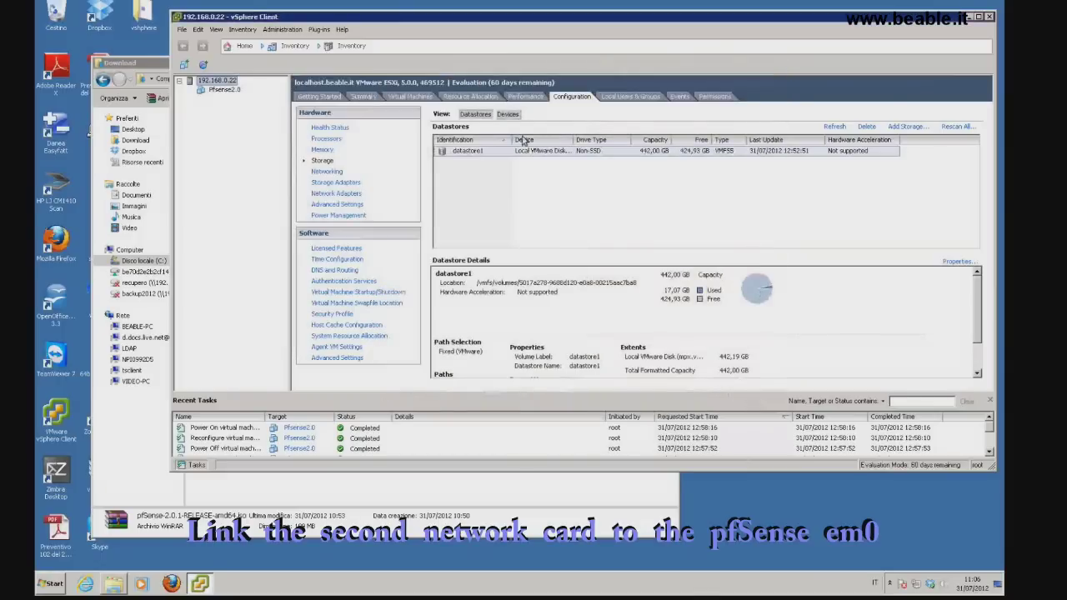
# Check the host's physical network adapters to confirm vmnic1 is unused
pyautogui.click(328, 193)
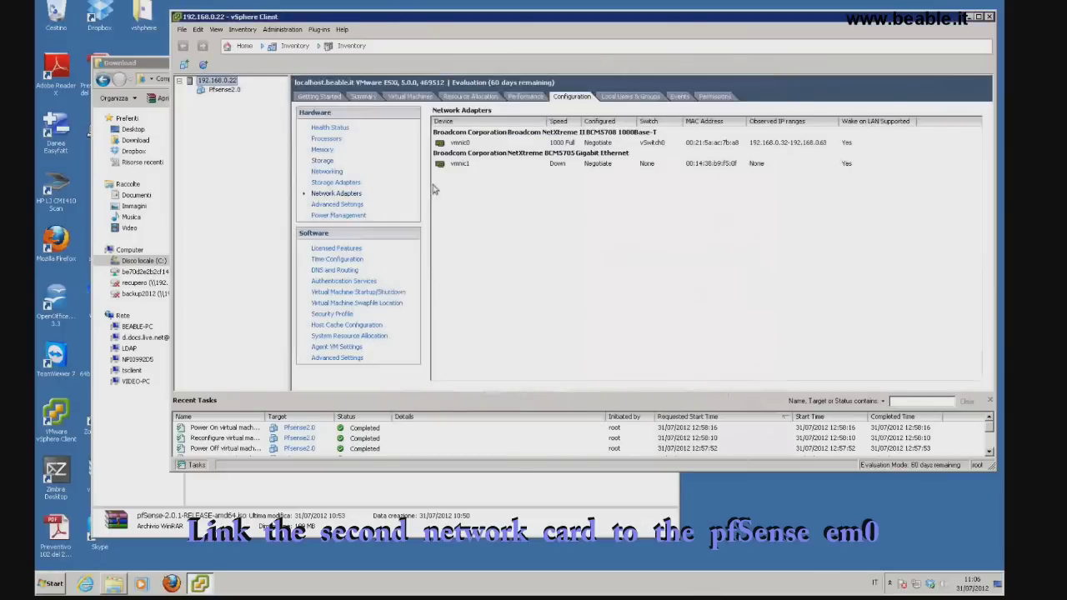
pyautogui.click(556, 165)
pyautogui.click(327, 172)
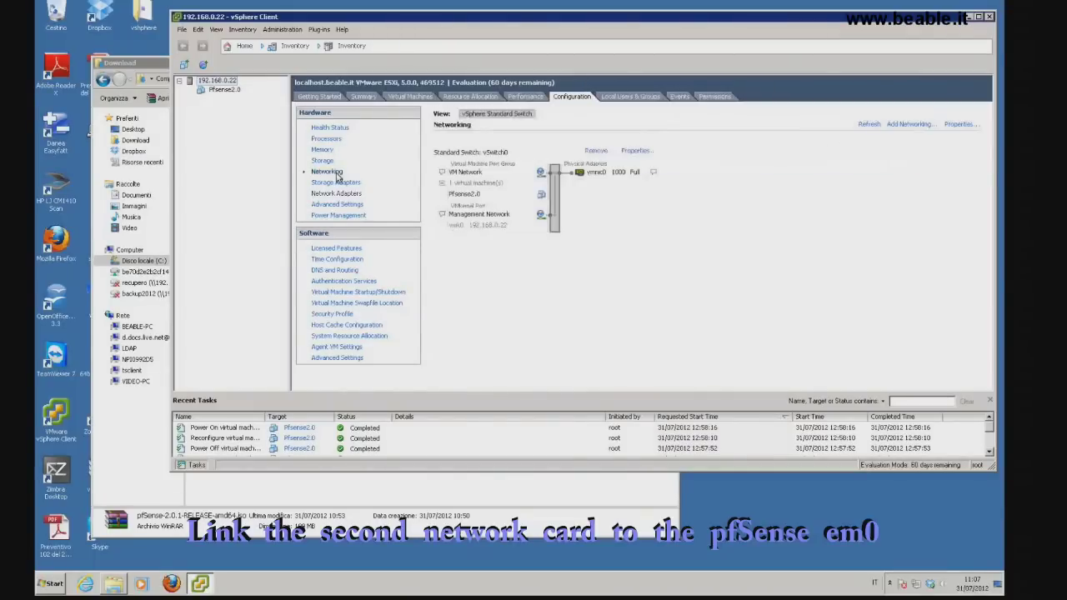
# Add a Virtual Machine network on new switch vSwitch1 using vmnic1, labelled Firewall_WAN
pyautogui.click(902, 124)
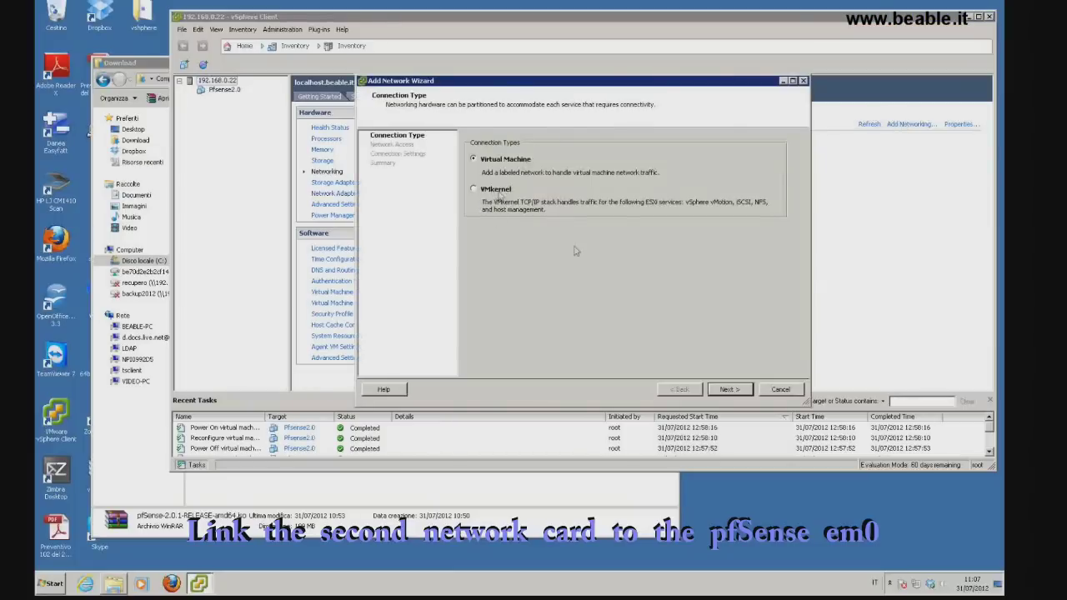
pyautogui.click(731, 389)
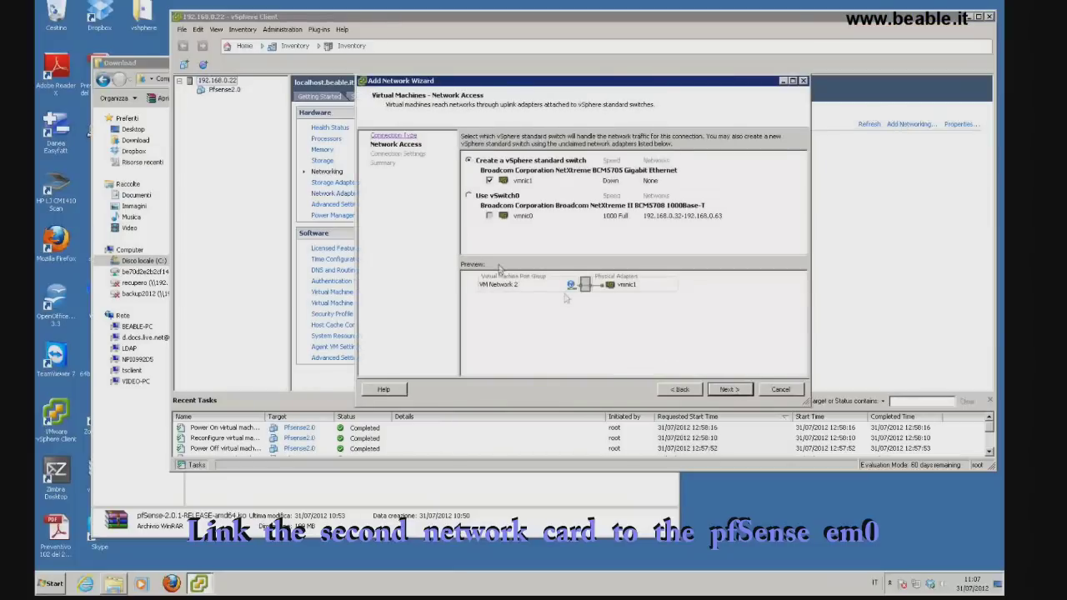
pyautogui.click(724, 390)
pyautogui.moveTo(631, 157); pyautogui.dragTo(562, 157)
pyautogui.write('Firewall_WAN')
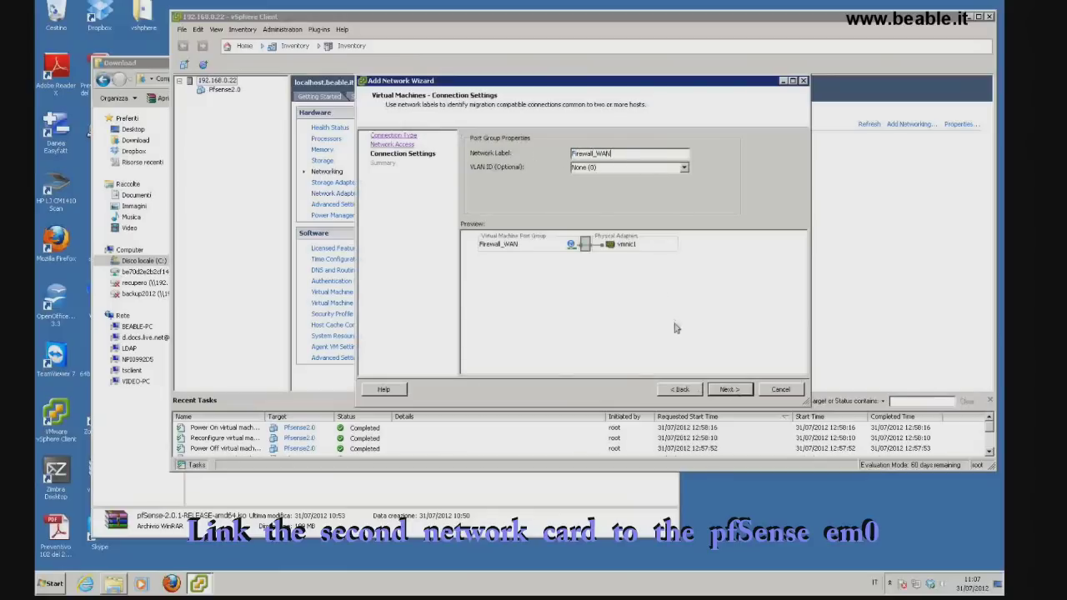
pyautogui.click(727, 390)
pyautogui.click(728, 389)
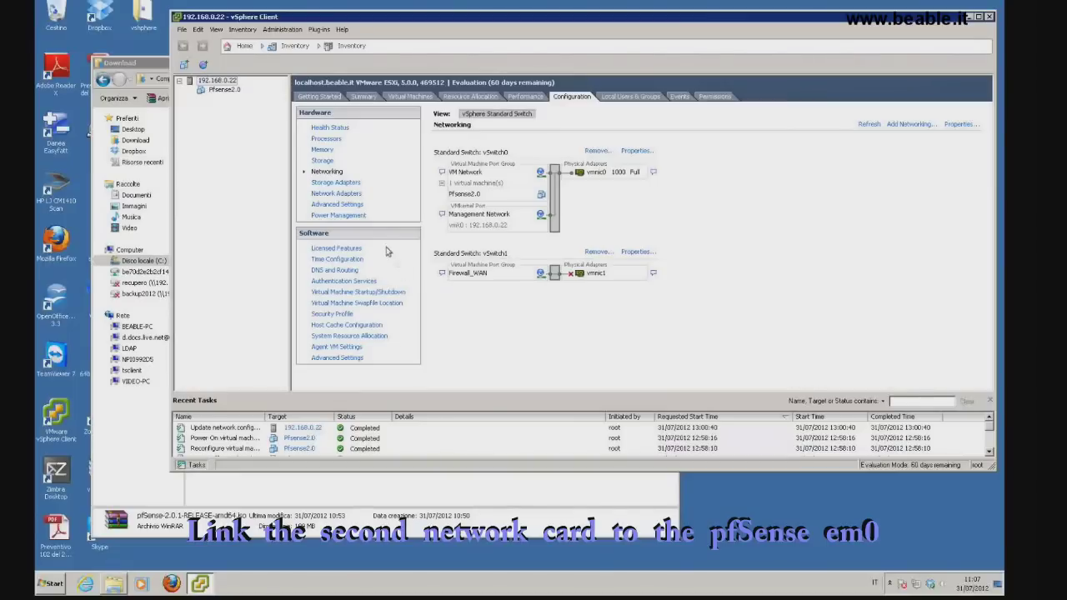
# Switch Pfsense2.0's Network adapter 1 from VM Network to the Firewall_WAN network
pyautogui.rightClick(230, 90)
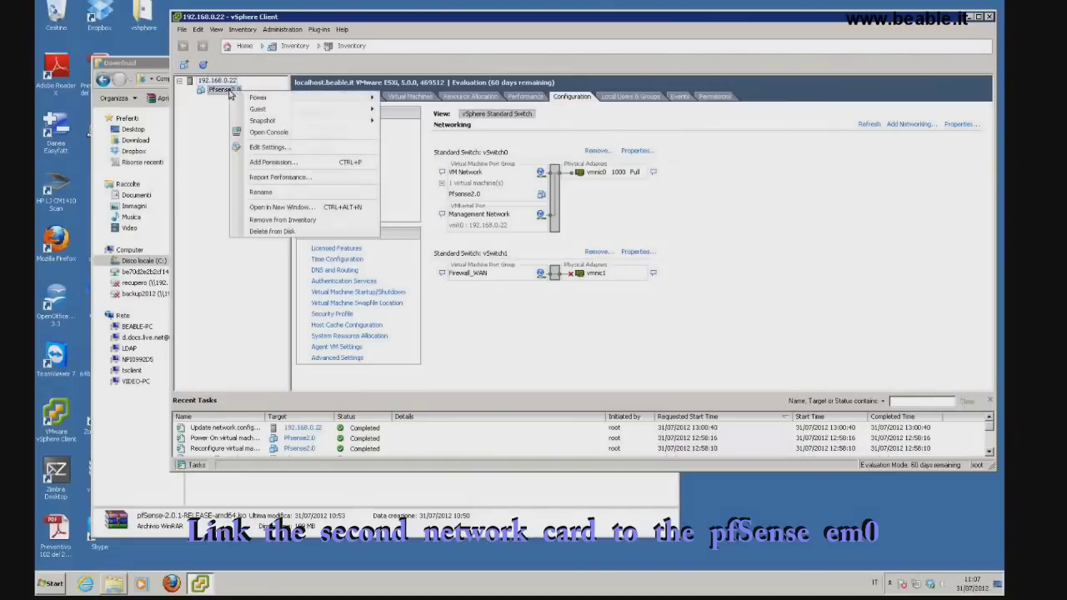
pyautogui.click(269, 146)
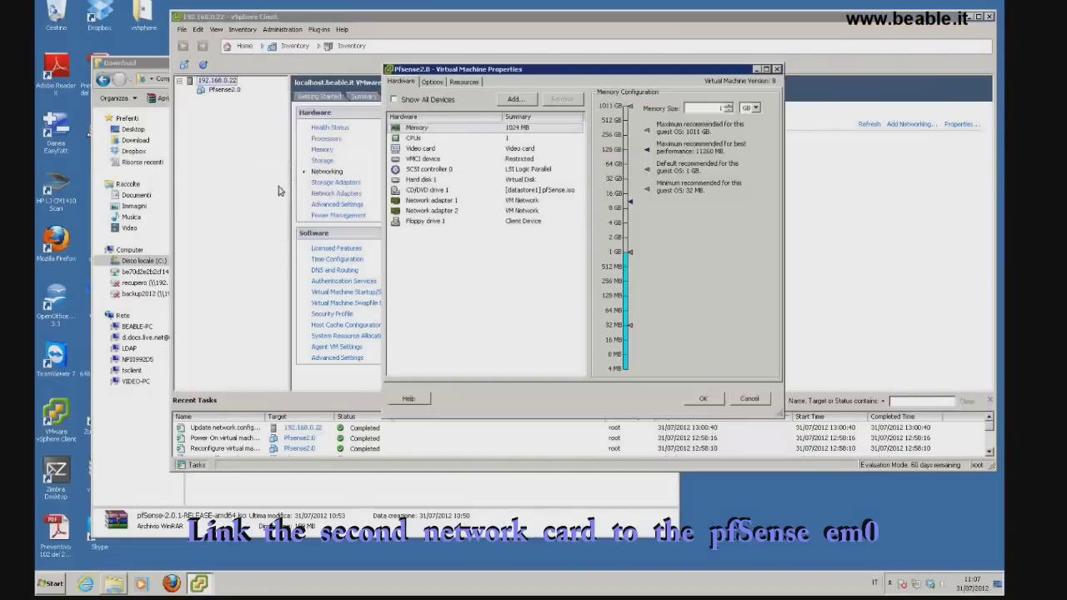
pyautogui.click(429, 201)
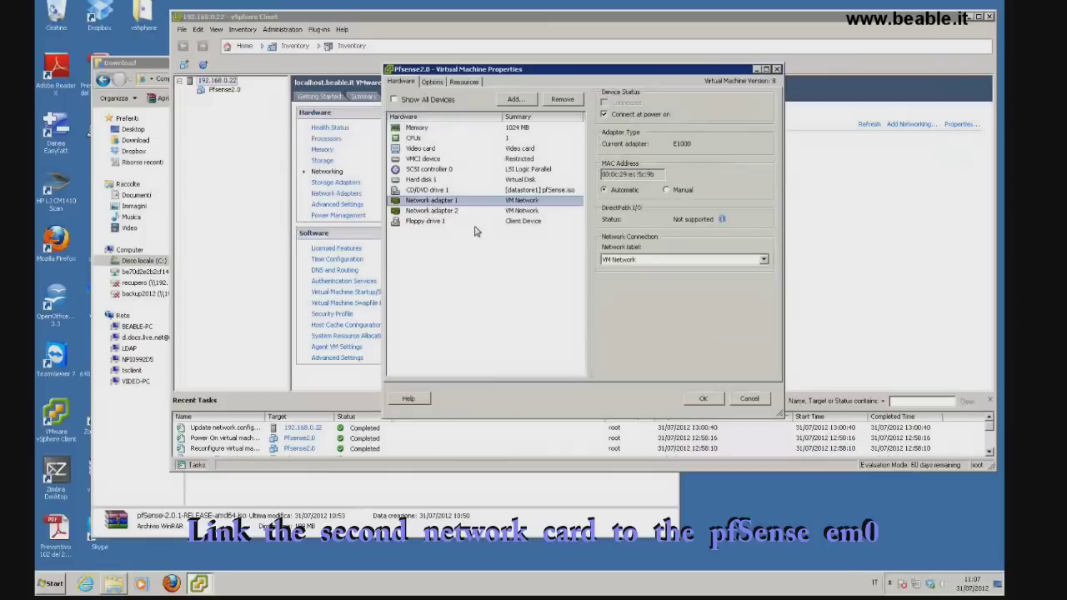
pyautogui.click(763, 260)
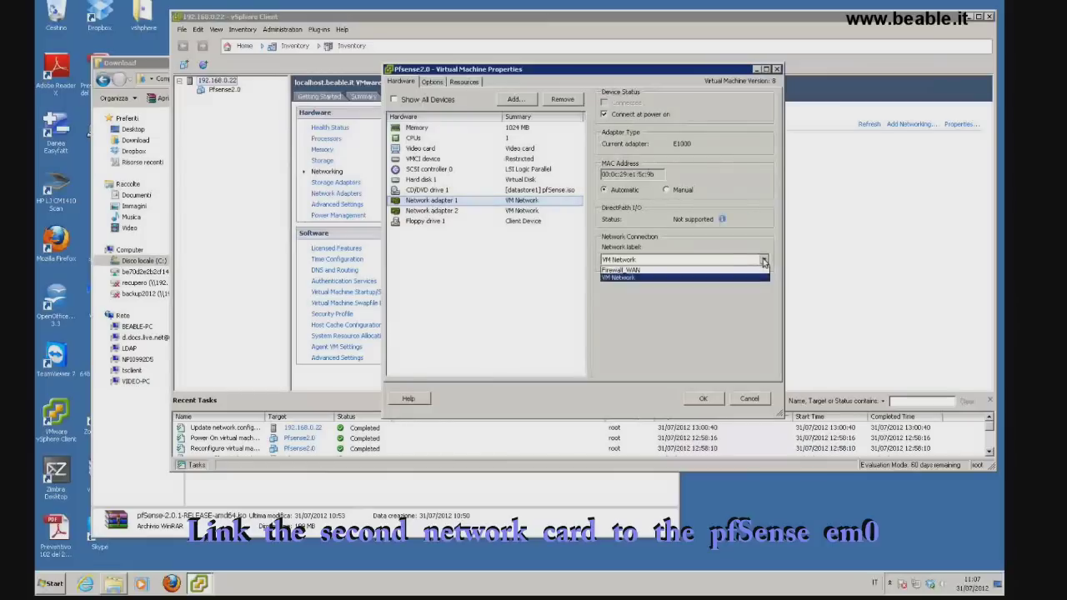
pyautogui.click(734, 270)
pyautogui.click(713, 398)
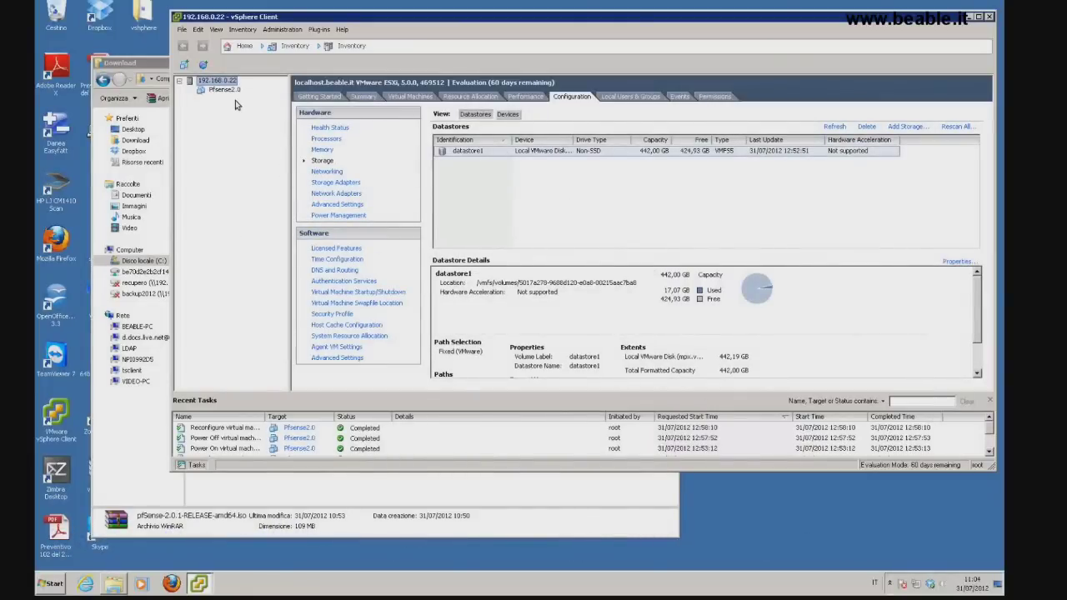
pyautogui.rightClick(234, 93)
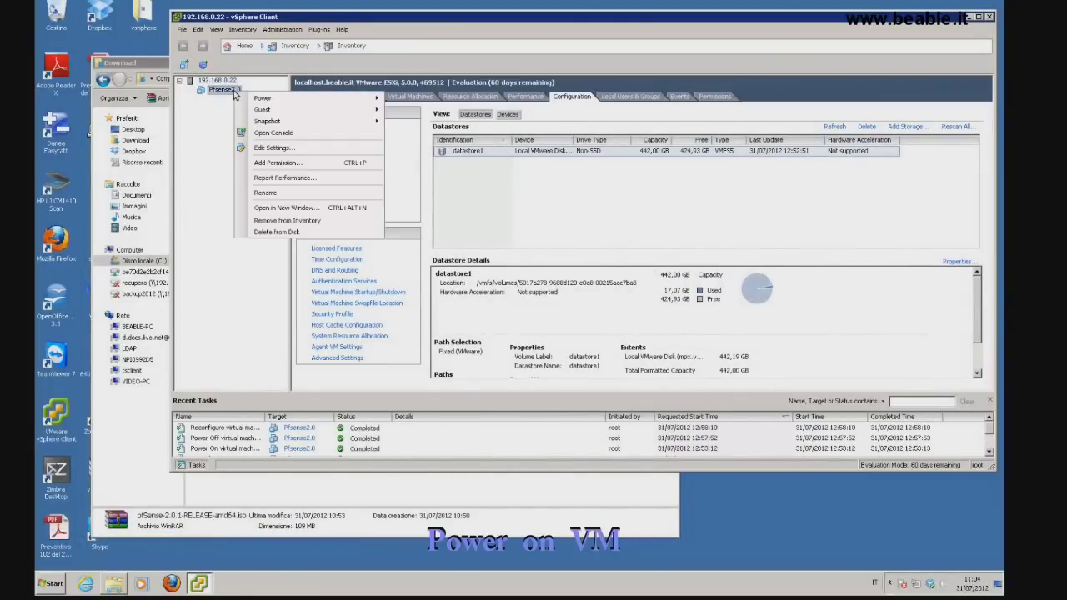
# Open the Pfsense2.0 console, power on the VM, and move the console window up-left
pyautogui.click(265, 135)
pyautogui.click(594, 137)
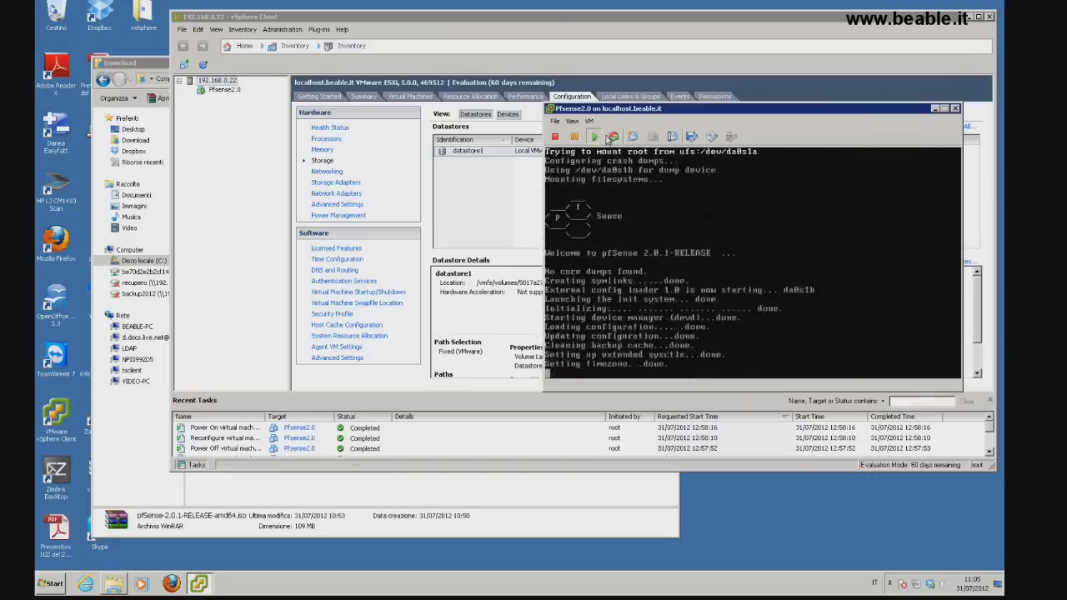
pyautogui.moveTo(655, 113); pyautogui.dragTo(345, 76)
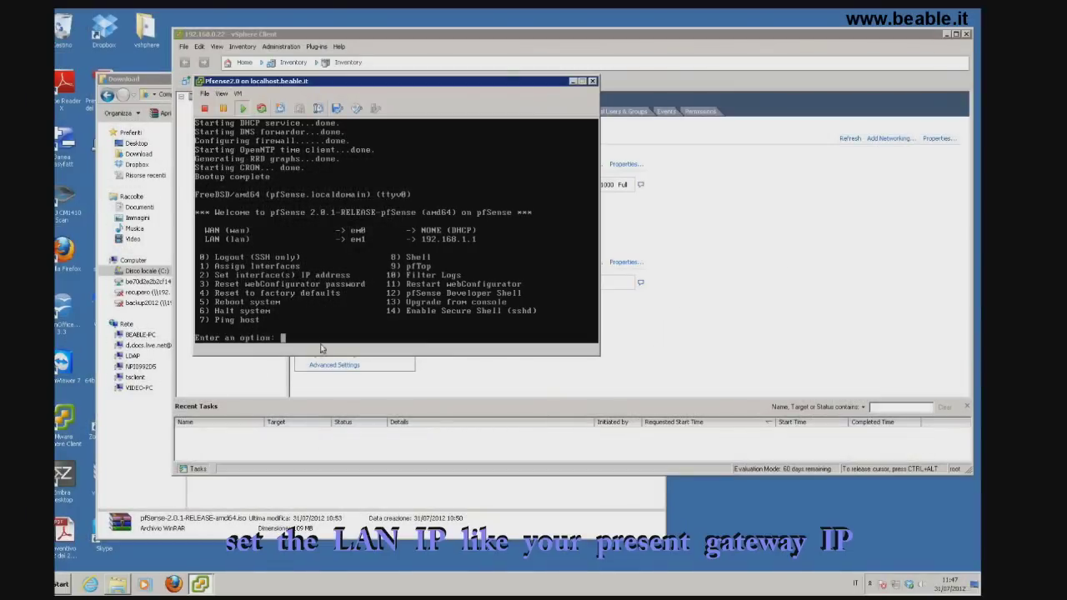
# In the console, choose option 2 and give the LAN interface the address 192.168.0.1
pyautogui.click(323, 331)
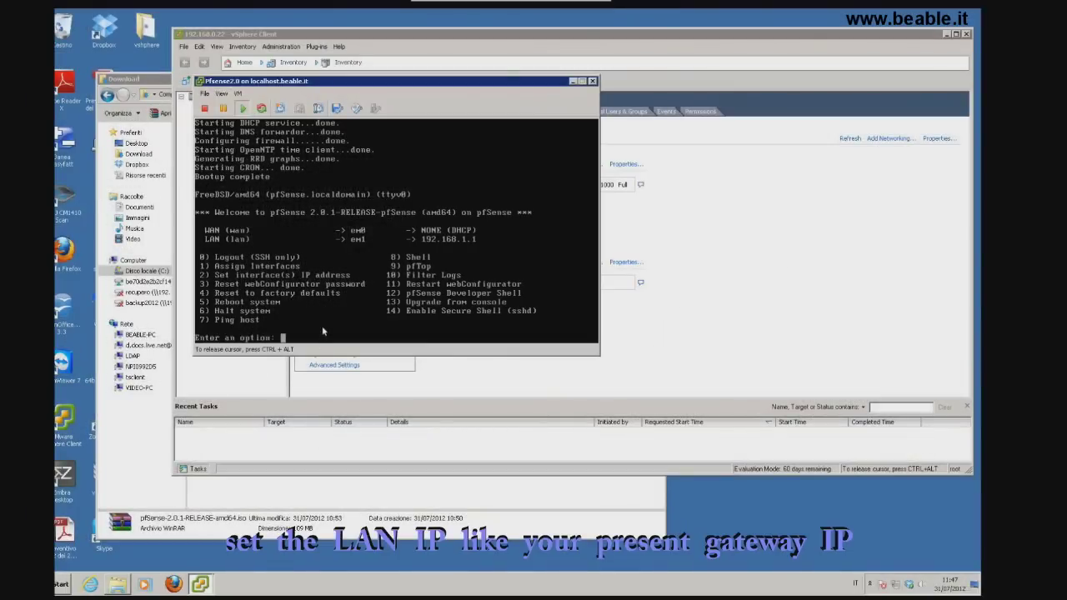
pyautogui.write('2')
pyautogui.press('Return')
pyautogui.write('2')
pyautogui.press('Return')
pyautogui.write('192.168.0.1')
pyautogui.press('Return')
# Set a 24-bit LAN subnet, decline DHCP, accept HTTP webConfigurator, and switch to Firefox
pyautogui.write('24')
pyautogui.press('Return')
pyautogui.write('n')
pyautogui.press('Return')
pyautogui.write('y')
pyautogui.press('Return')
pyautogui.press('Return')
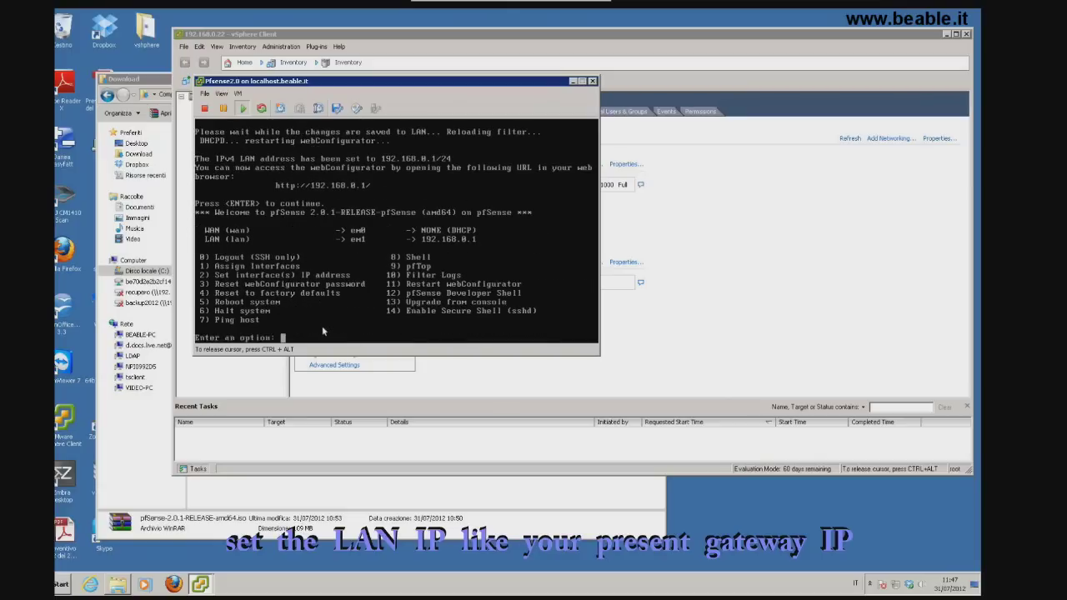
pyautogui.click(174, 583)
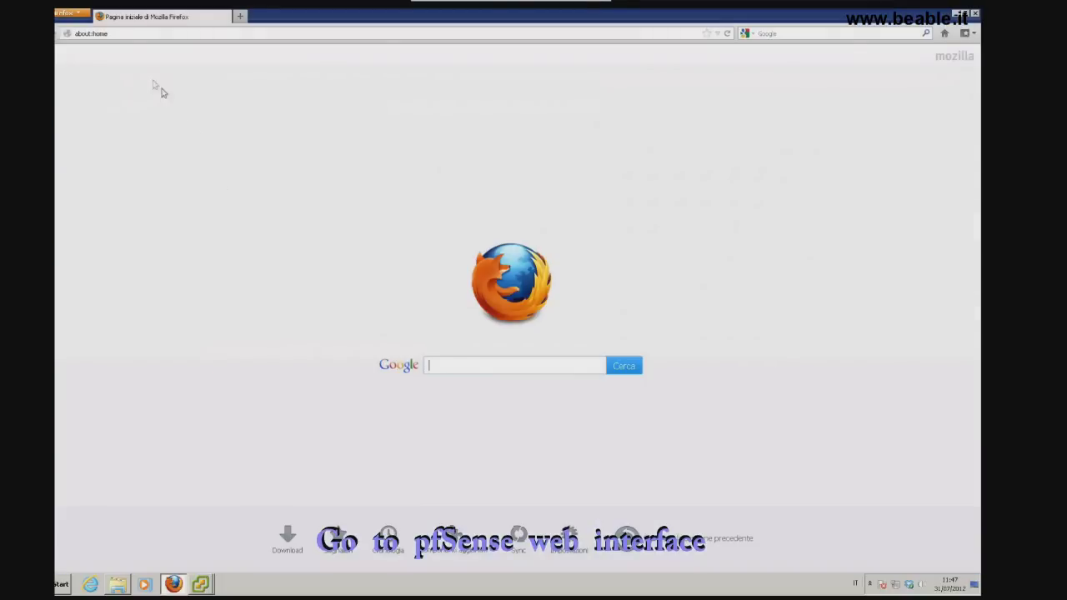
# Load the pfSense login page at 192.168.0.1, fixing the autocompleted address, and pick the saved username
pyautogui.click(109, 34)
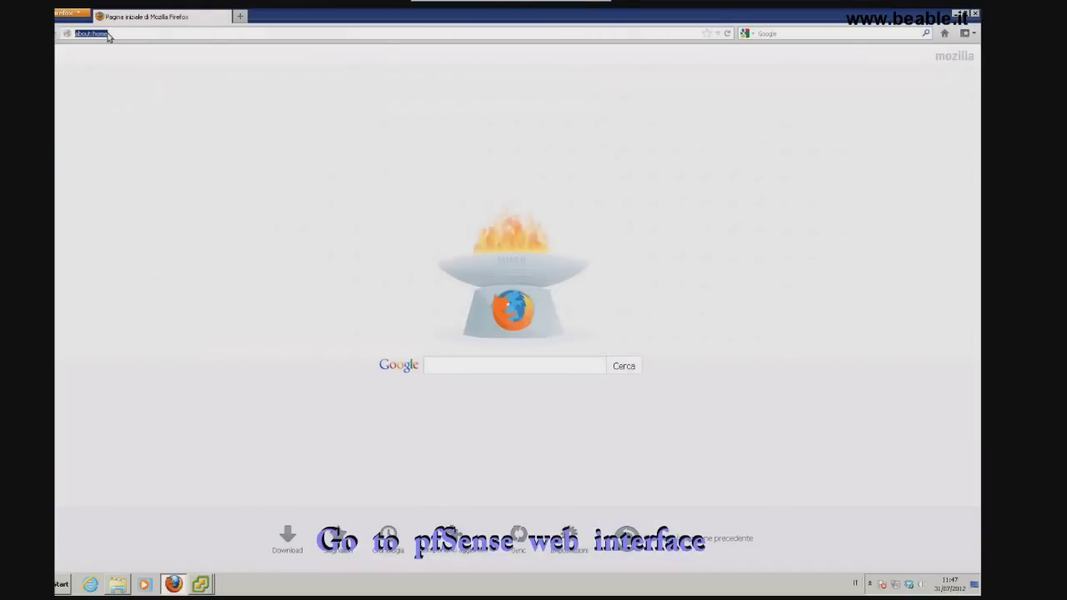
pyautogui.write('192.168.0.')
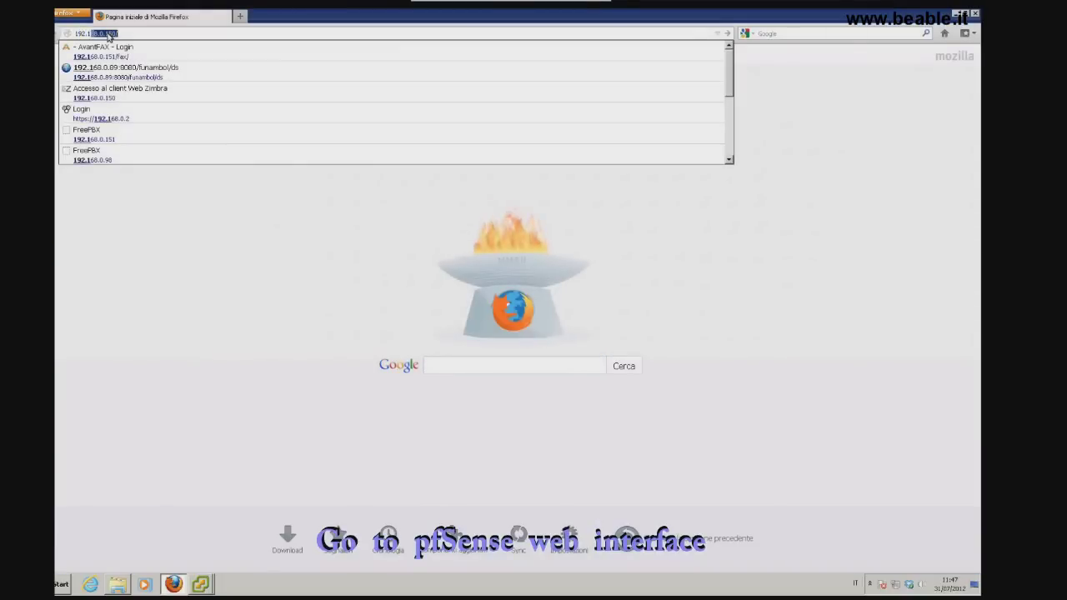
pyautogui.write('1')
pyautogui.press('Return')
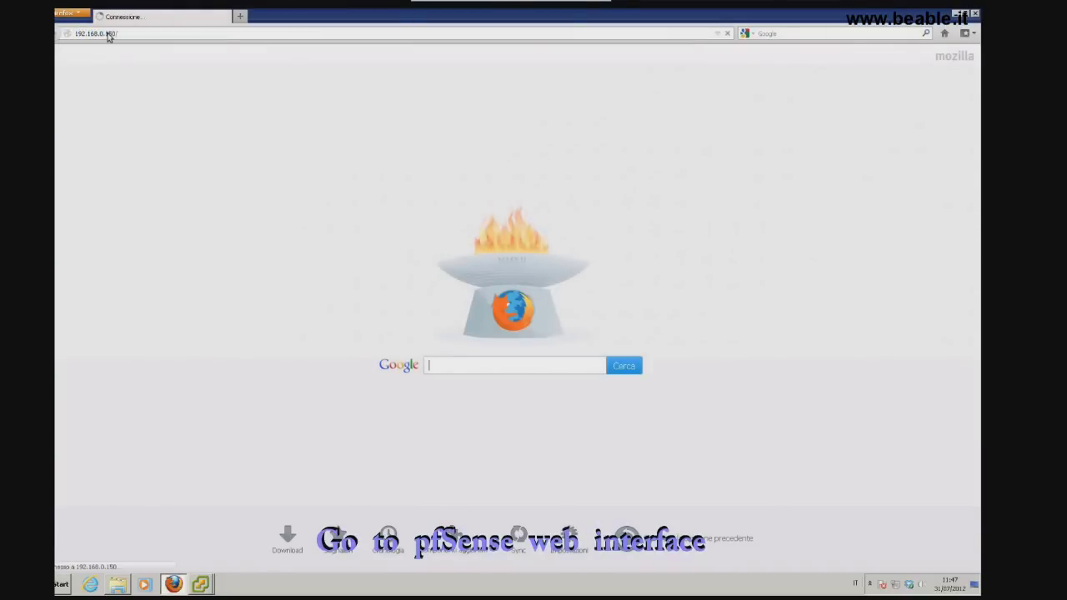
pyautogui.click(108, 38)
pyautogui.click(119, 37)
pyautogui.press('BackSpace')
pyautogui.press('BackSpace')
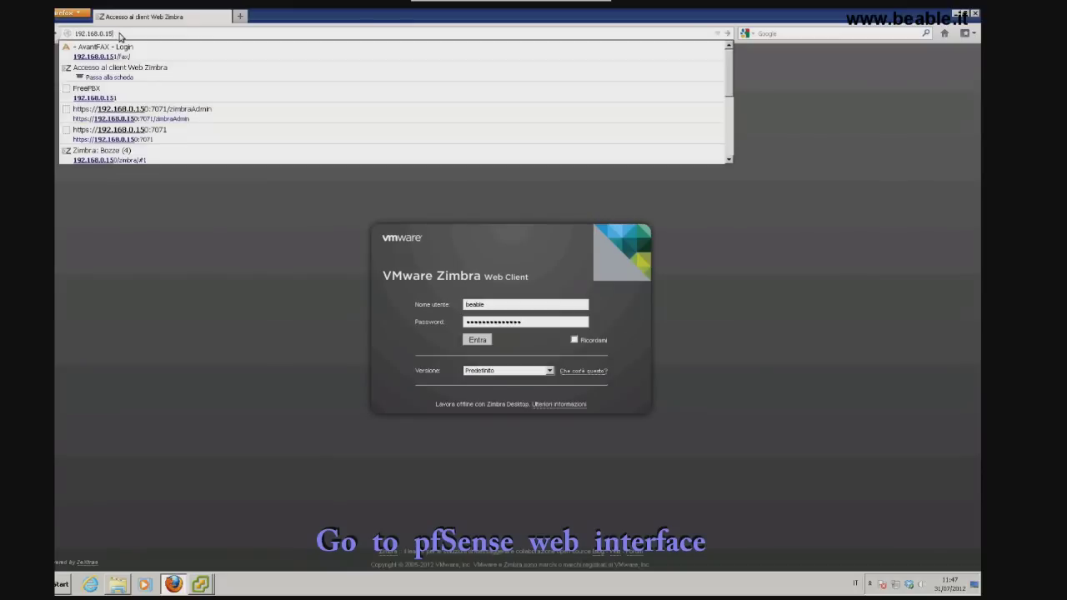
pyautogui.press('Return')
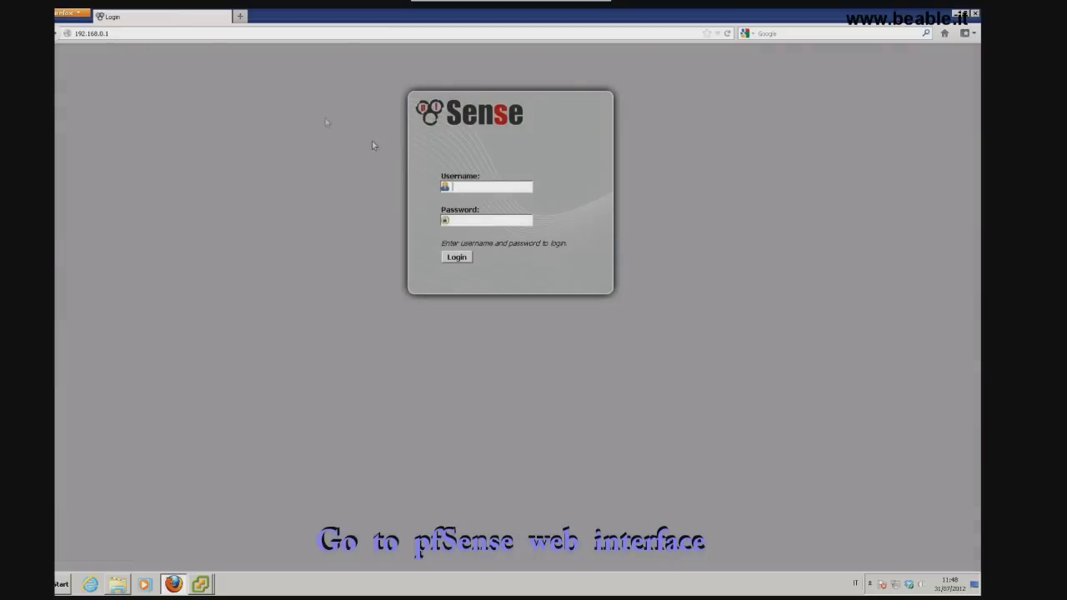
pyautogui.click(490, 186)
pyautogui.click(475, 208)
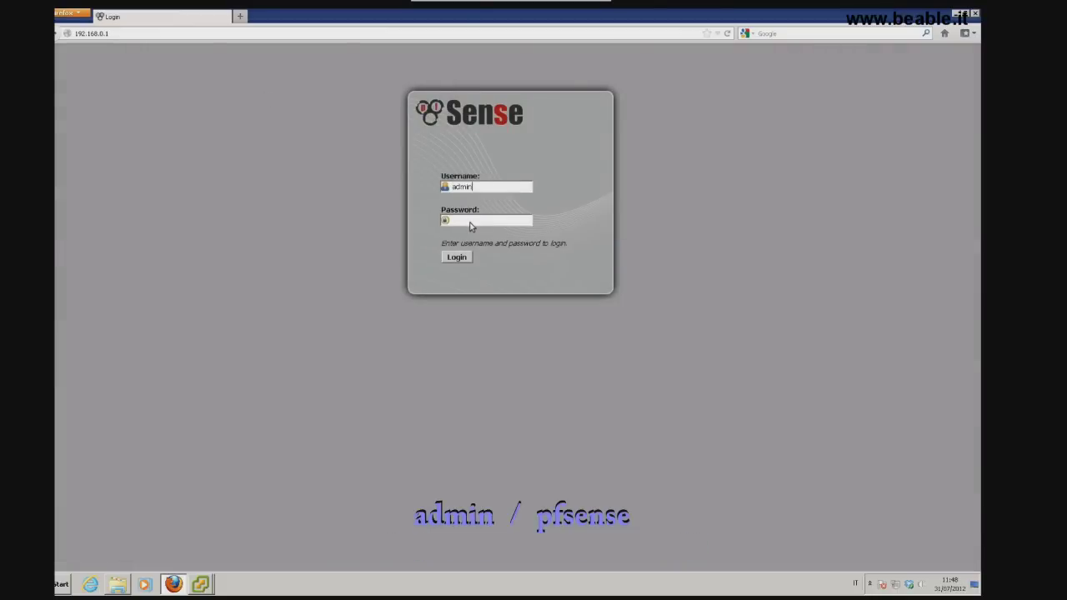
# Log in with the account password, dismiss the save-password bar, and go to Interfaces > WAN
pyautogui.click(470, 220)
pyautogui.write('pfsense')
pyautogui.press('Return')
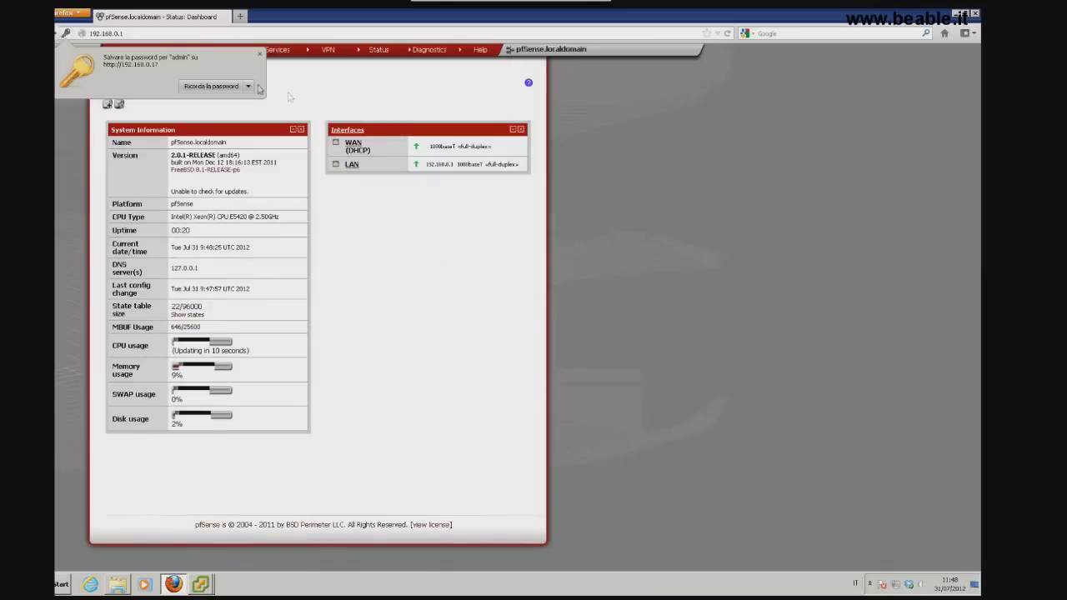
pyautogui.click(261, 55)
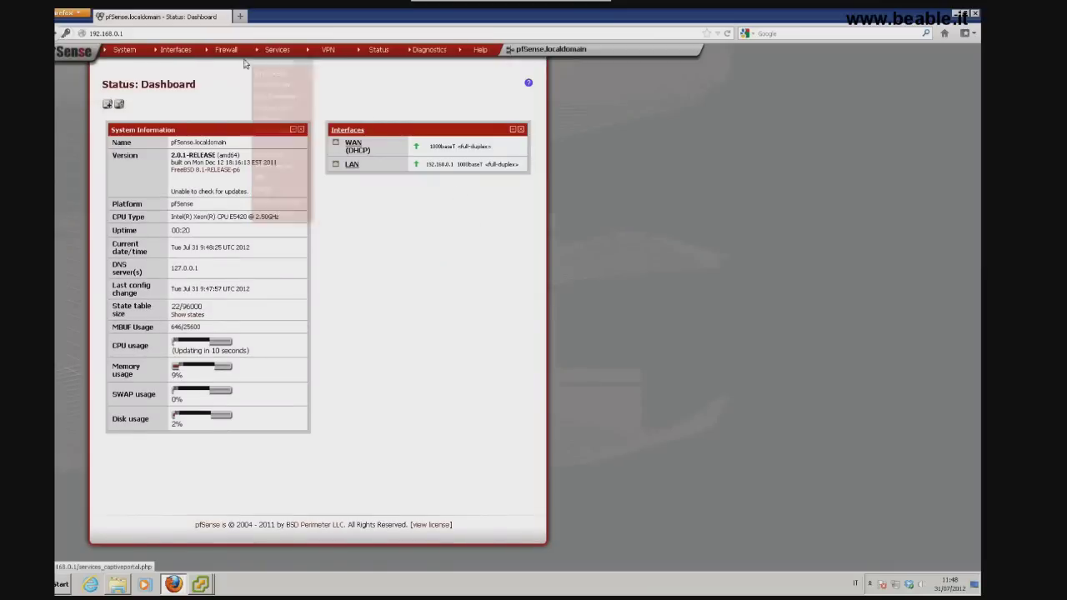
pyautogui.moveTo(187, 56)
pyautogui.click(163, 85)
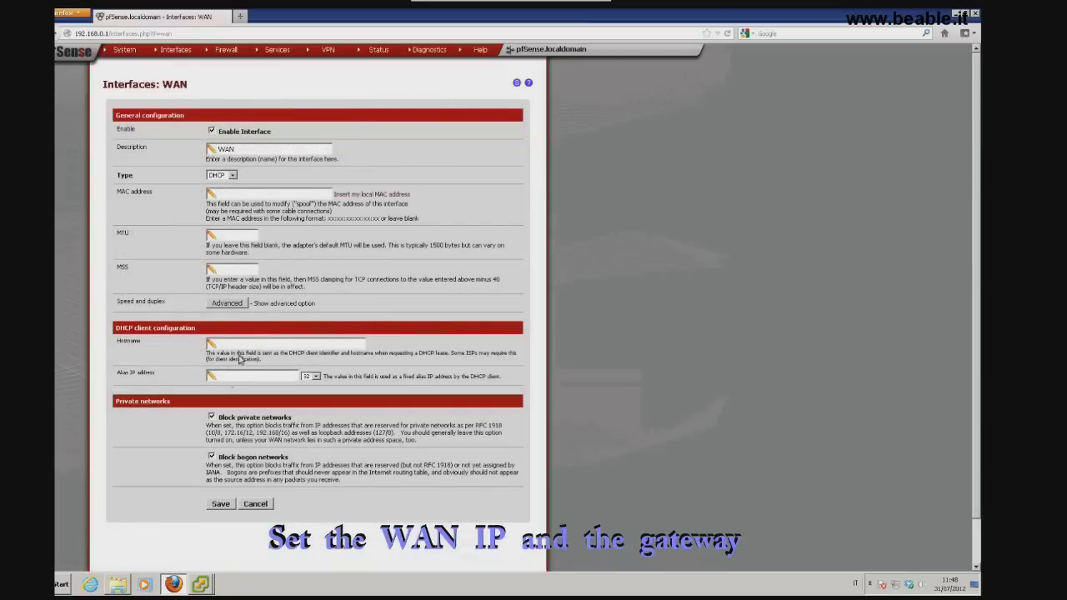
# Set the WAN type to Static with IP address 192.168.1.1 and a /24 subnet
pyautogui.click(234, 177)
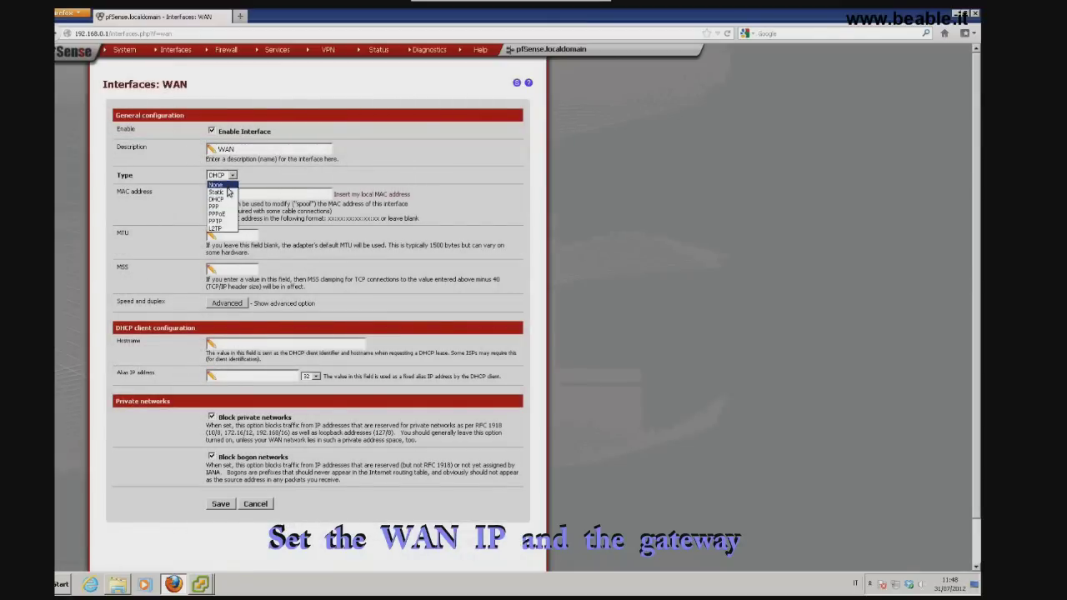
pyautogui.click(220, 195)
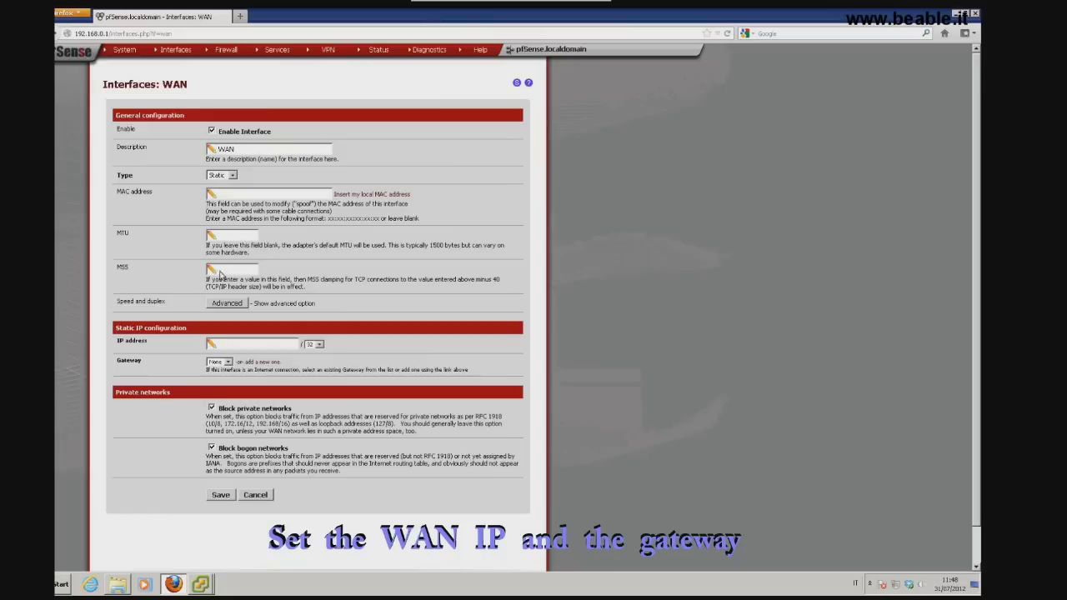
pyautogui.click(233, 344)
pyautogui.write('192.168.1.1')
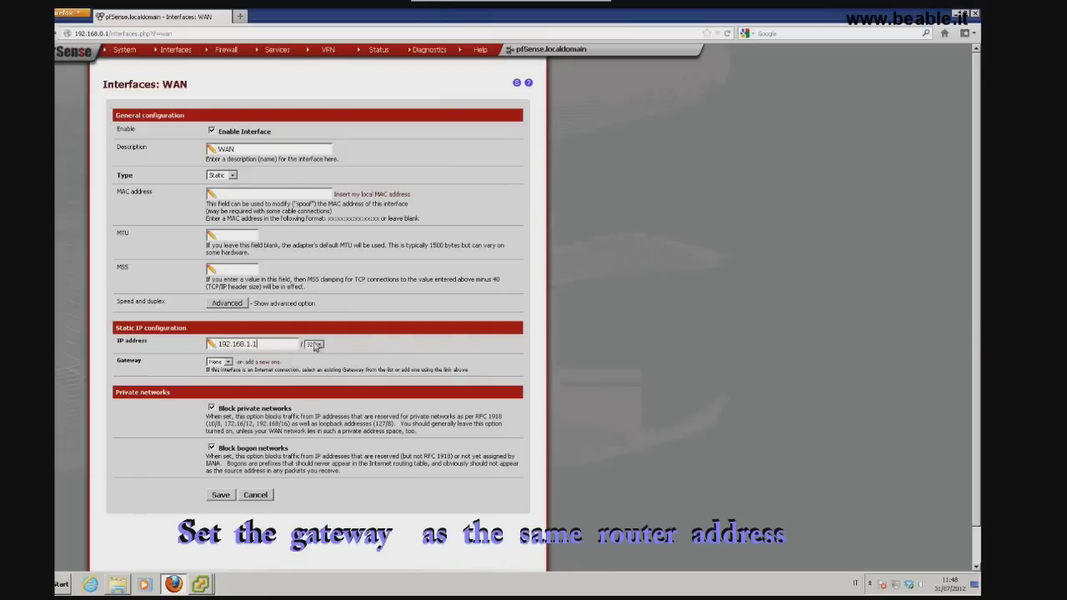
pyautogui.click(316, 344)
pyautogui.click(308, 398)
# Add and save a new WAN default gateway named WANGW
pyautogui.click(260, 362)
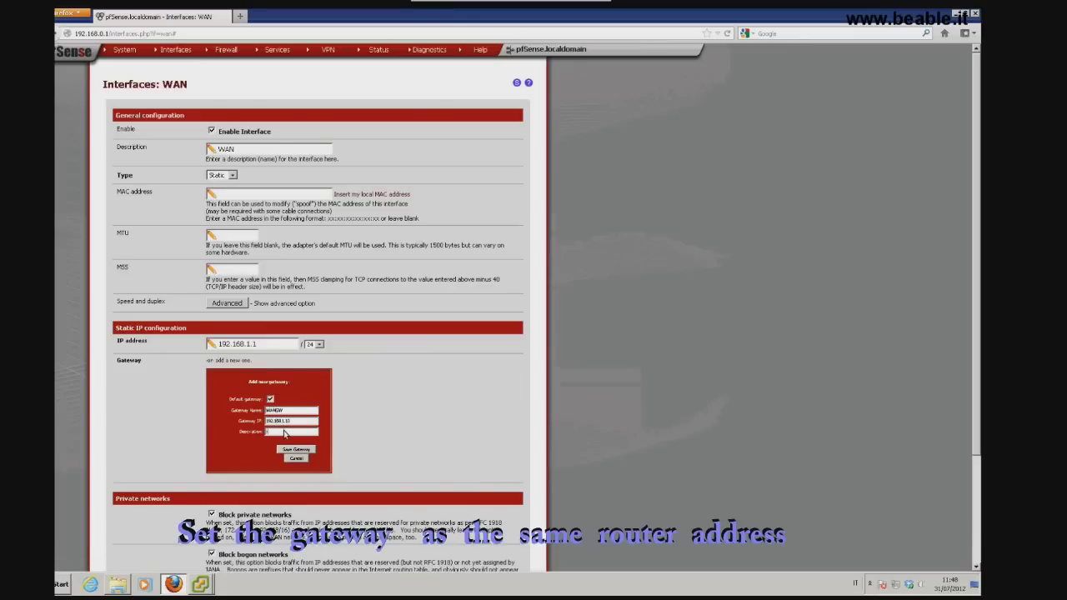
pyautogui.write('er')
pyautogui.click(303, 450)
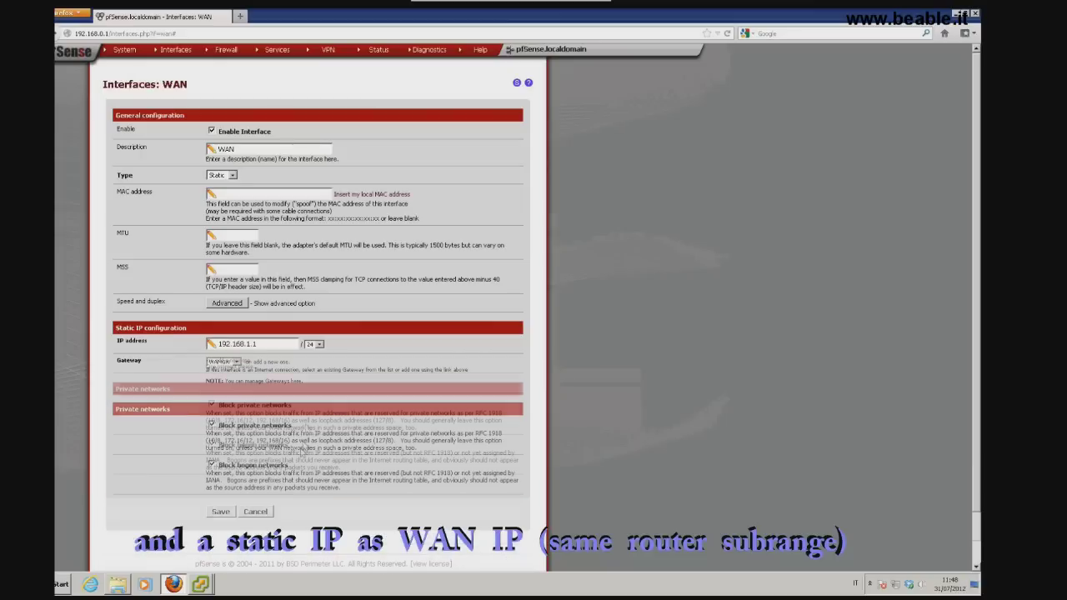